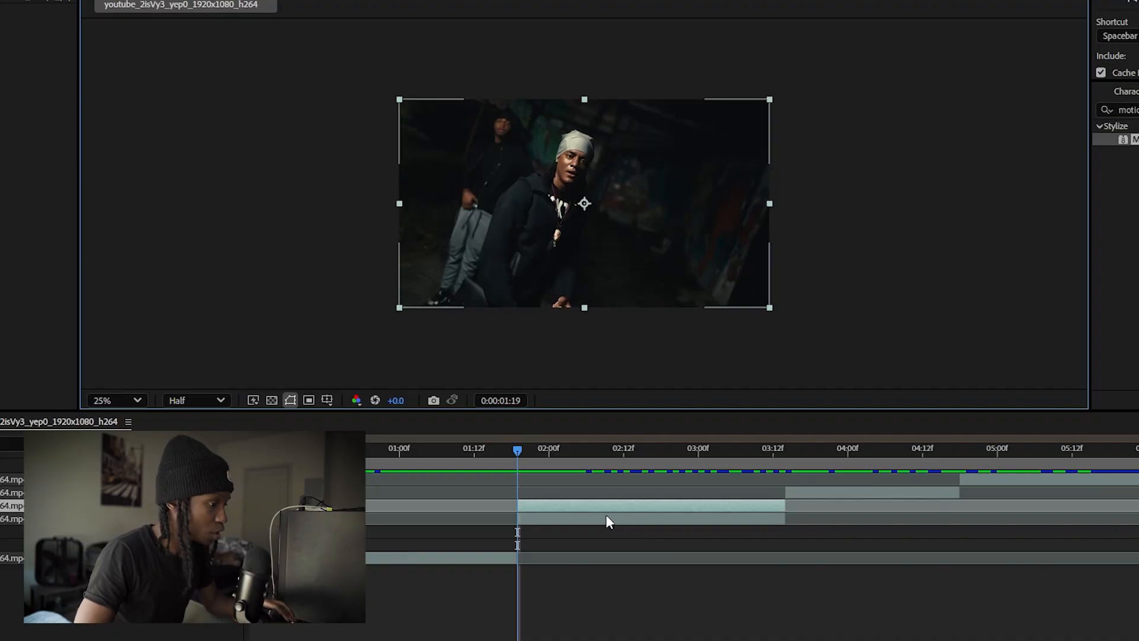
Freeze the duplicated clip at 0:00:01:19 and trim the frozen layer to run from 0:00:01:11 to 0:00:01:19
{"action": "mouse_move", "coordinate": [701, 130]}
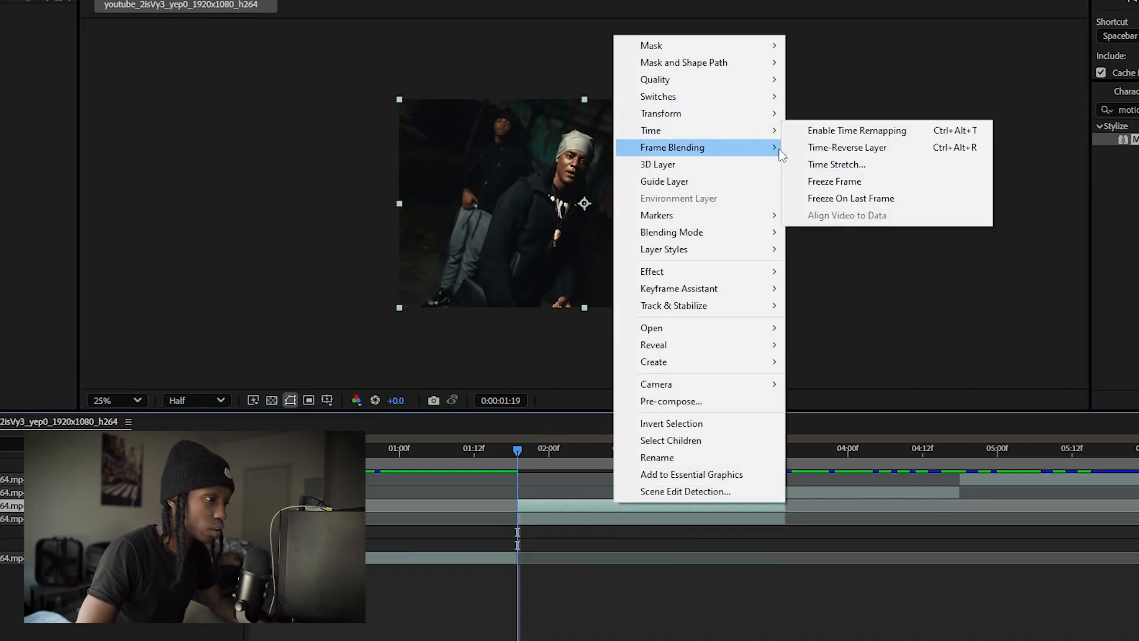
{"action": "left_click", "coordinate": [846, 183]}
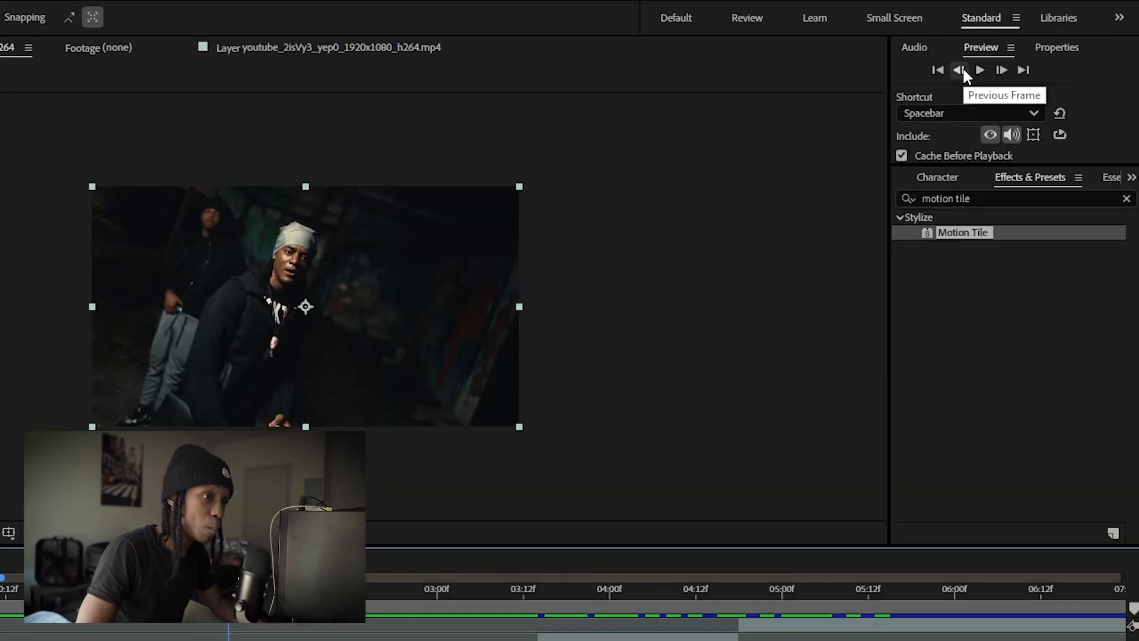
{"action": "left_click_drag", "start_coordinate": [573, 479], "coordinate": [532, 480]}
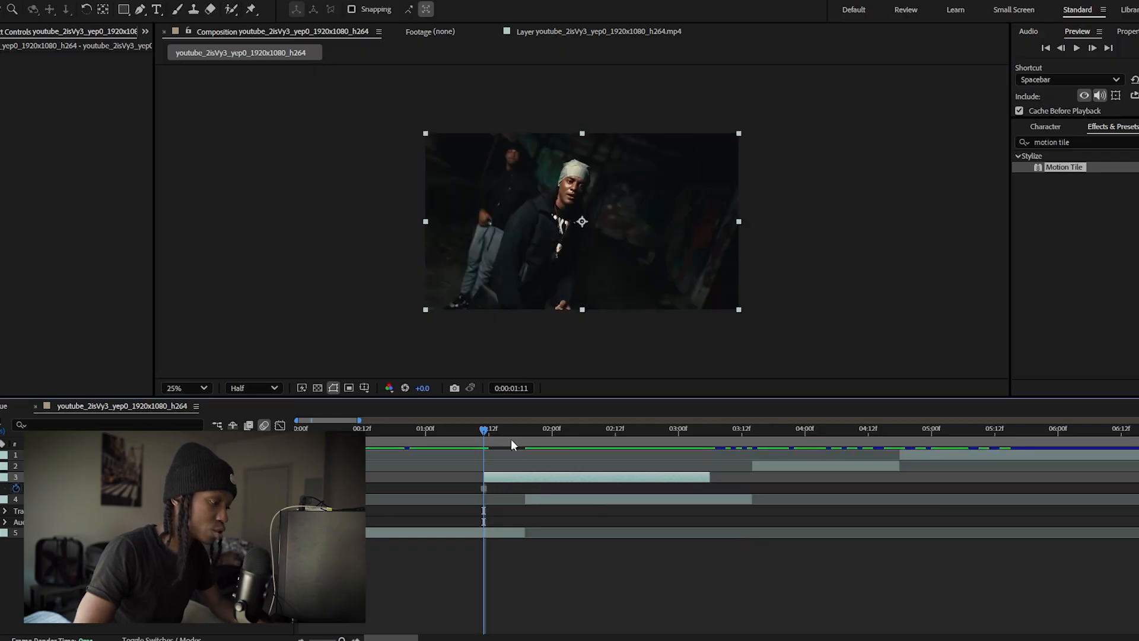
{"action": "left_click_drag", "start_coordinate": [511, 428], "coordinate": [536, 432]}
{"action": "key", "text": "ctrl+shift+d"}
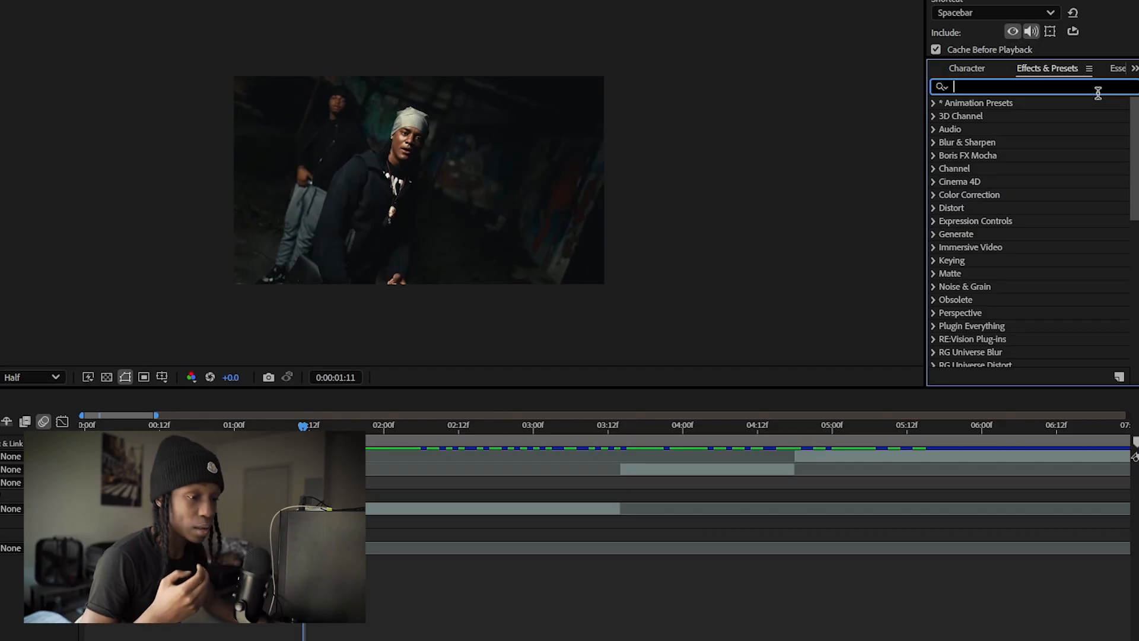
Apply the Levels and uni.Glow effects to the short freeze-frame layer
{"action": "type", "text": "lelvel"}
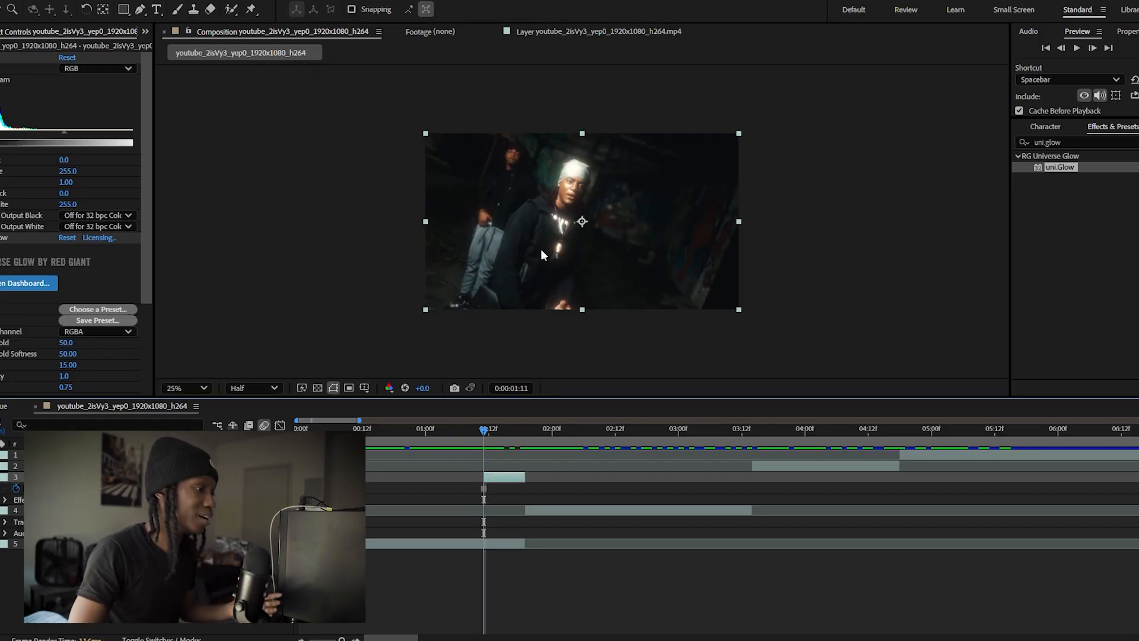
Cut out the foreground man in the freeze-frame layer with the Roto Brush, and return to the composition view
{"action": "double_click", "coordinate": [543, 252]}
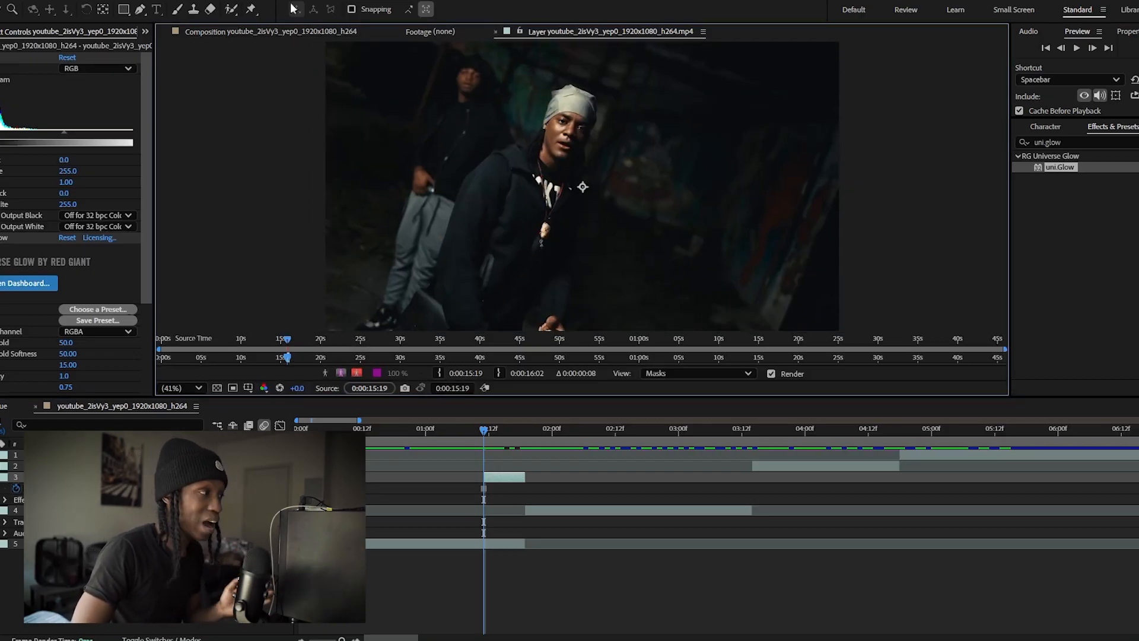
{"action": "left_click", "coordinate": [229, 10]}
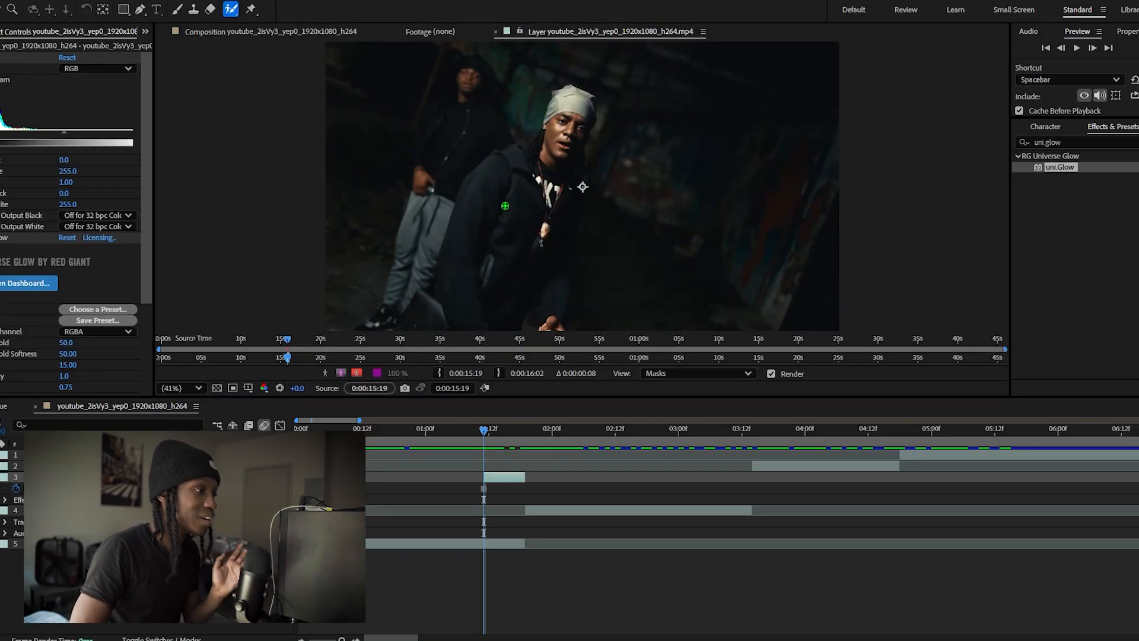
{"action": "left_click", "coordinate": [502, 206]}
{"action": "left_click", "coordinate": [684, 367]}
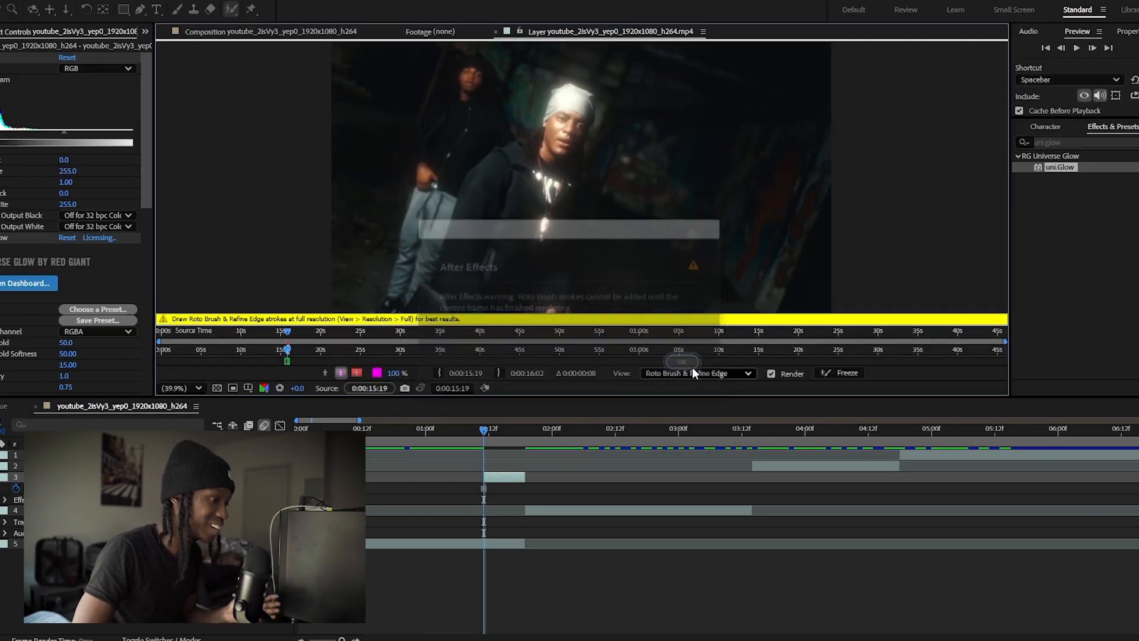
{"action": "left_click", "coordinate": [317, 32]}
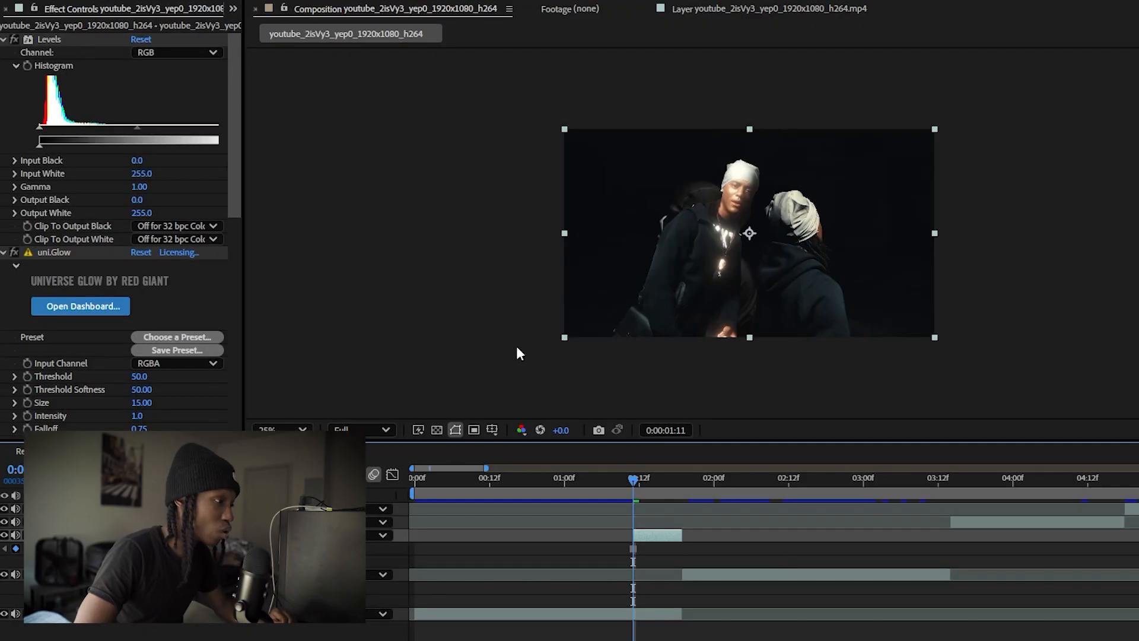
Enable keyframing for the Levels histogram at 0:00:01:11 and set Output White to 4000
{"action": "left_click", "coordinate": [517, 354]}
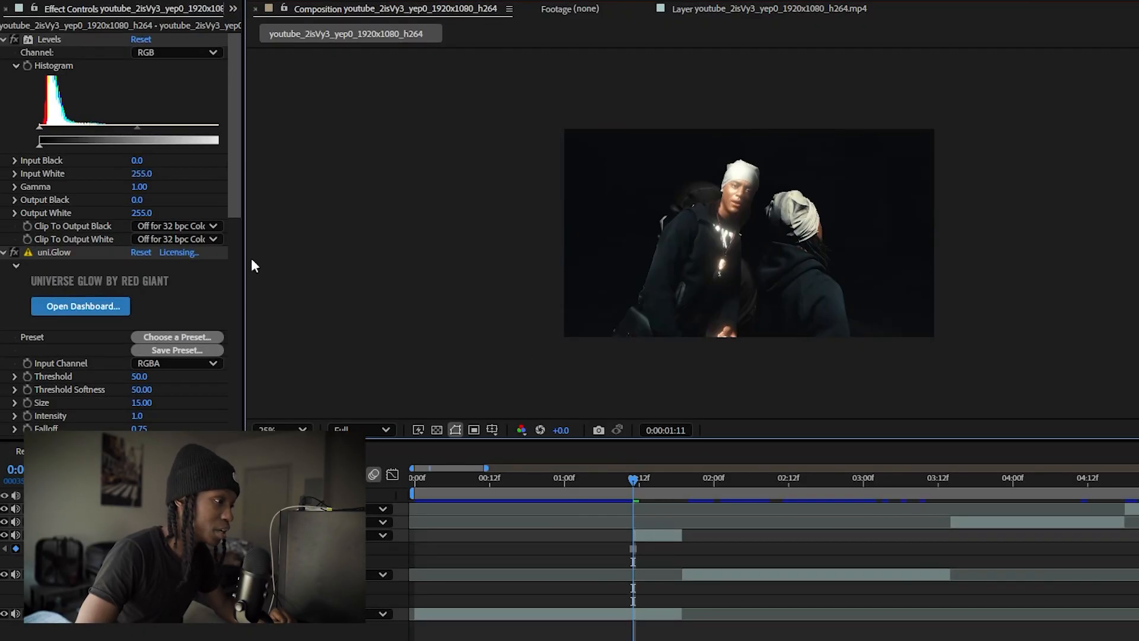
{"action": "left_click", "coordinate": [66, 214]}
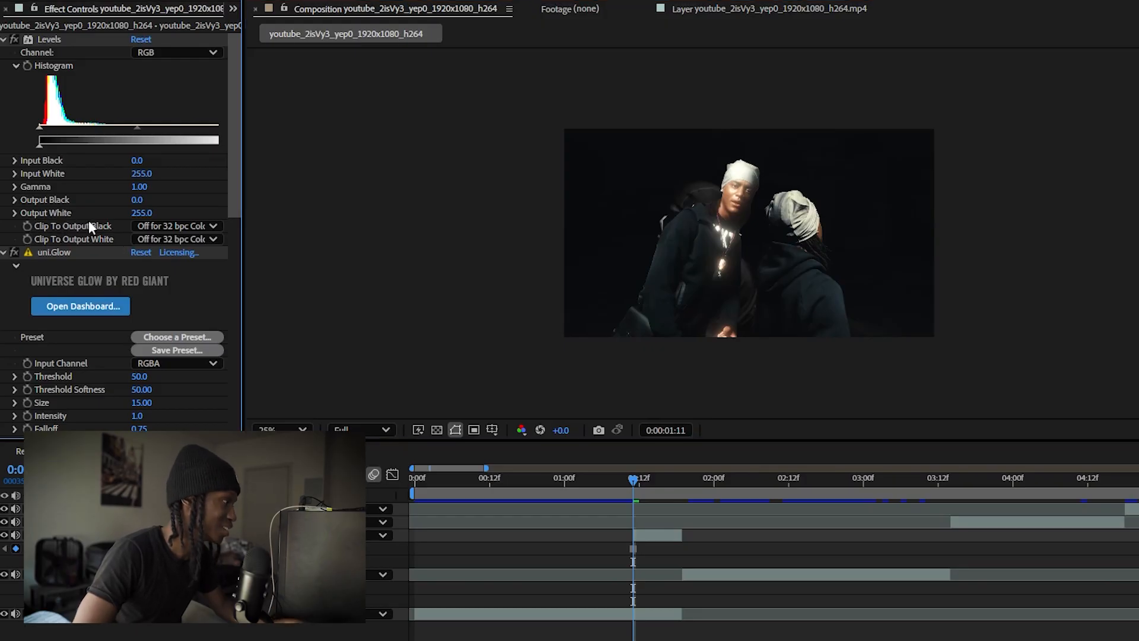
{"action": "left_click", "coordinate": [30, 67]}
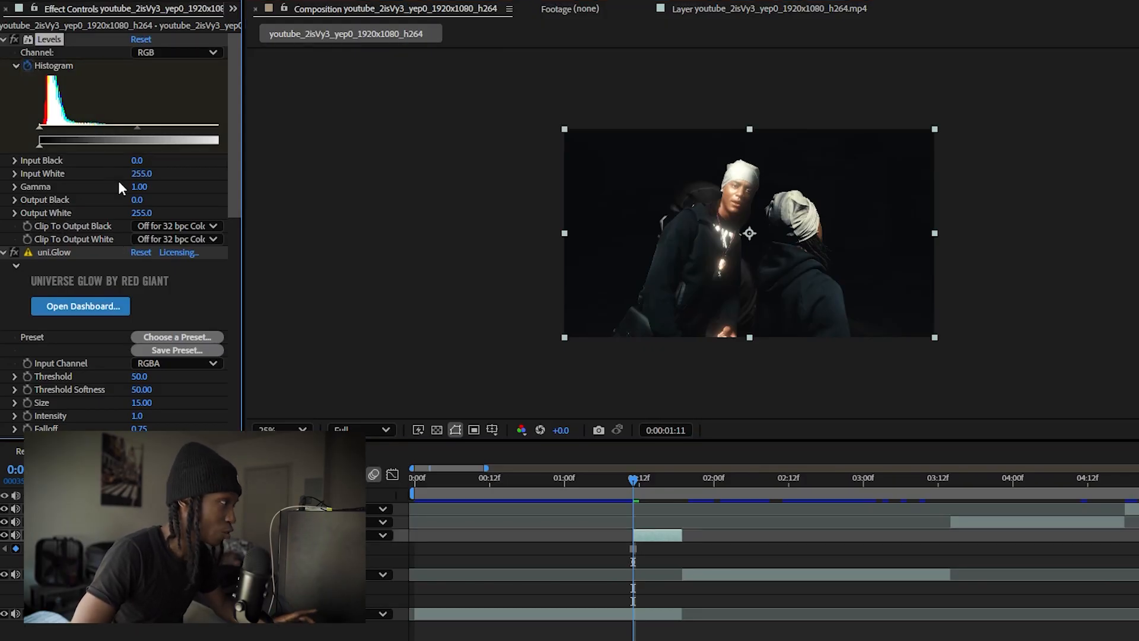
{"action": "left_click", "coordinate": [140, 213]}
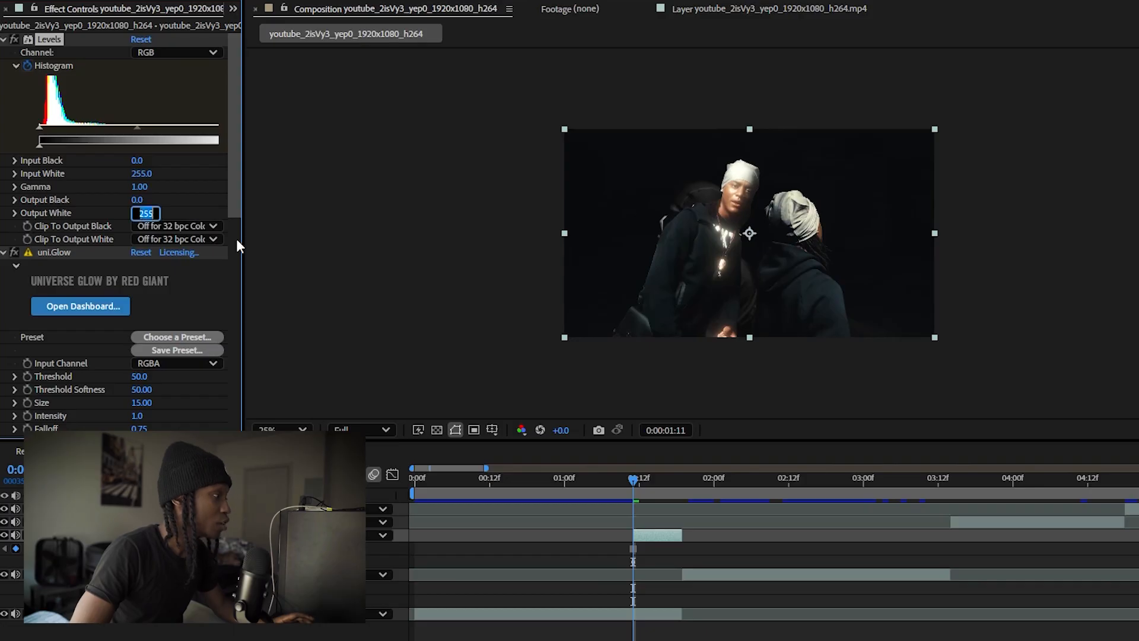
{"action": "type", "text": "000"}
{"action": "key", "text": "Return"}
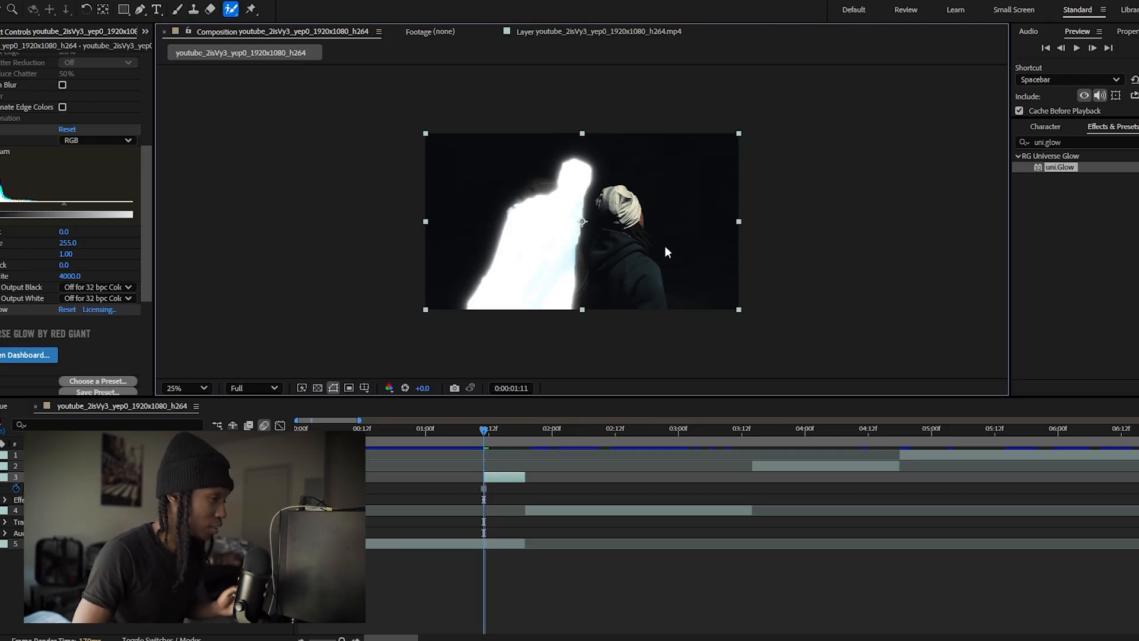
Keyframe Output White to 255 at 0:00:01:12, continue keyframing the flicker on the following frames, and preview it
{"action": "left_click", "coordinate": [1093, 49]}
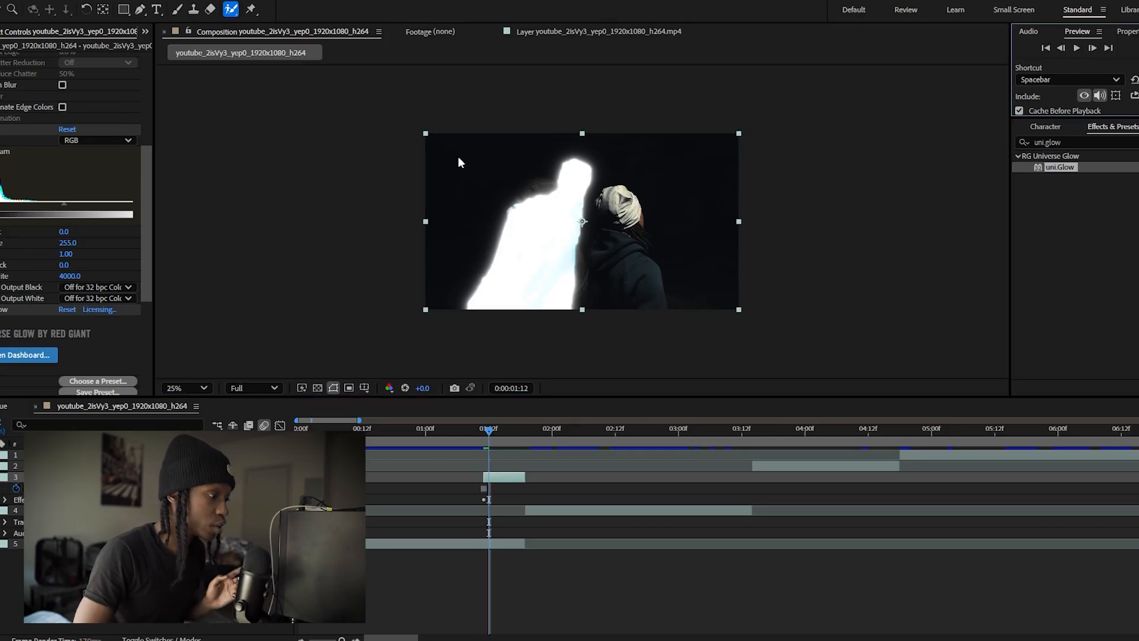
{"action": "left_click", "coordinate": [70, 277]}
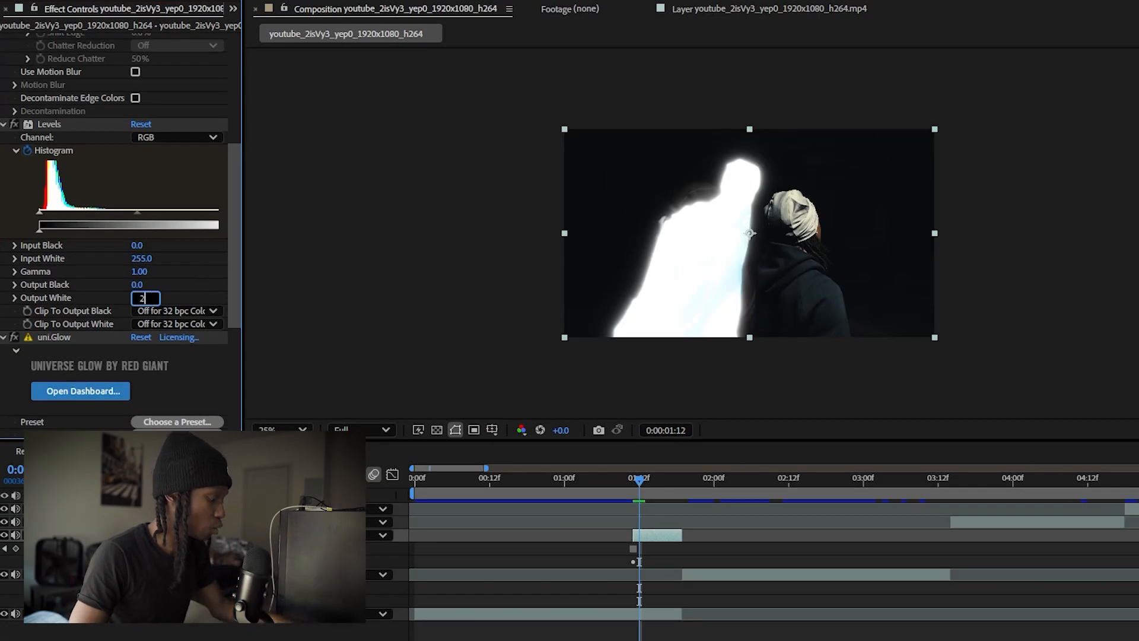
{"action": "key", "text": "Return"}
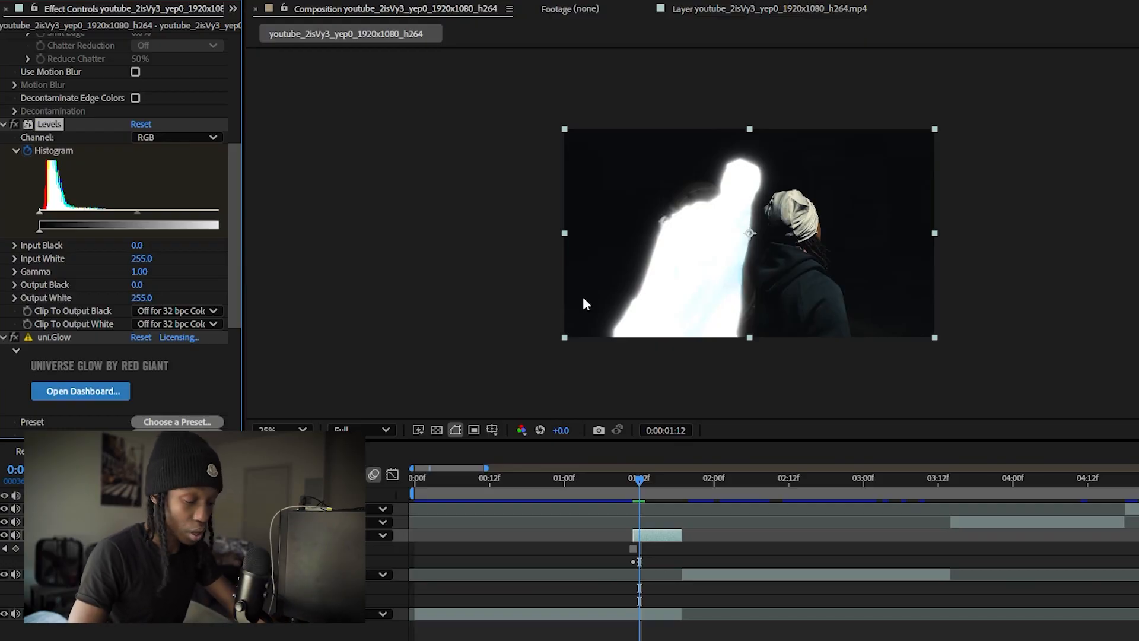
{"action": "left_click", "coordinate": [142, 298]}
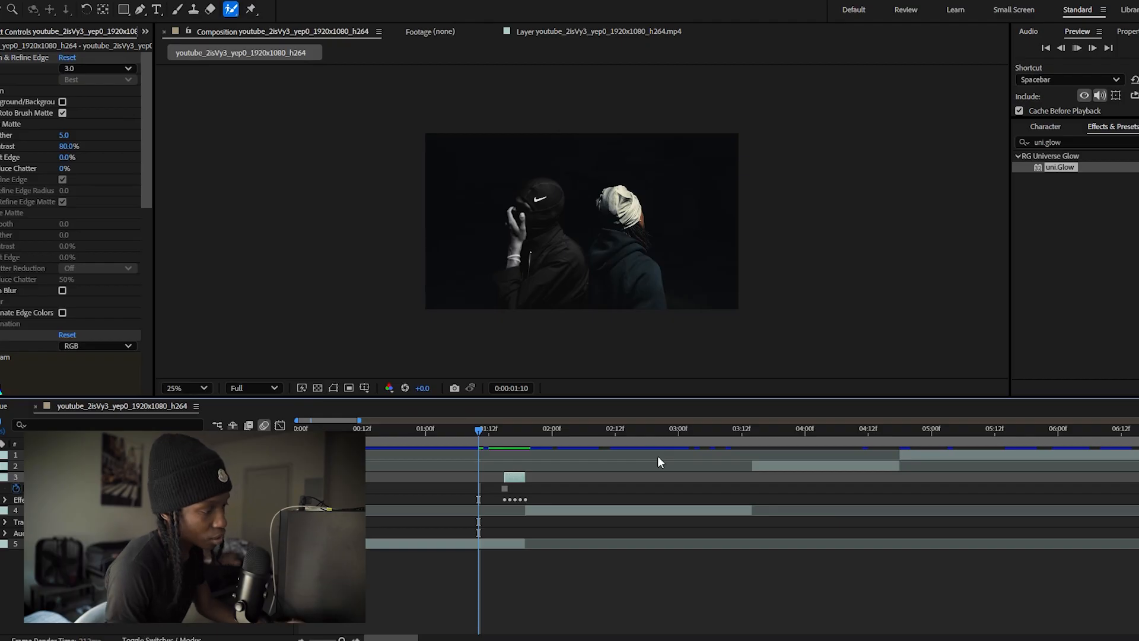
{"action": "key", "text": "space"}
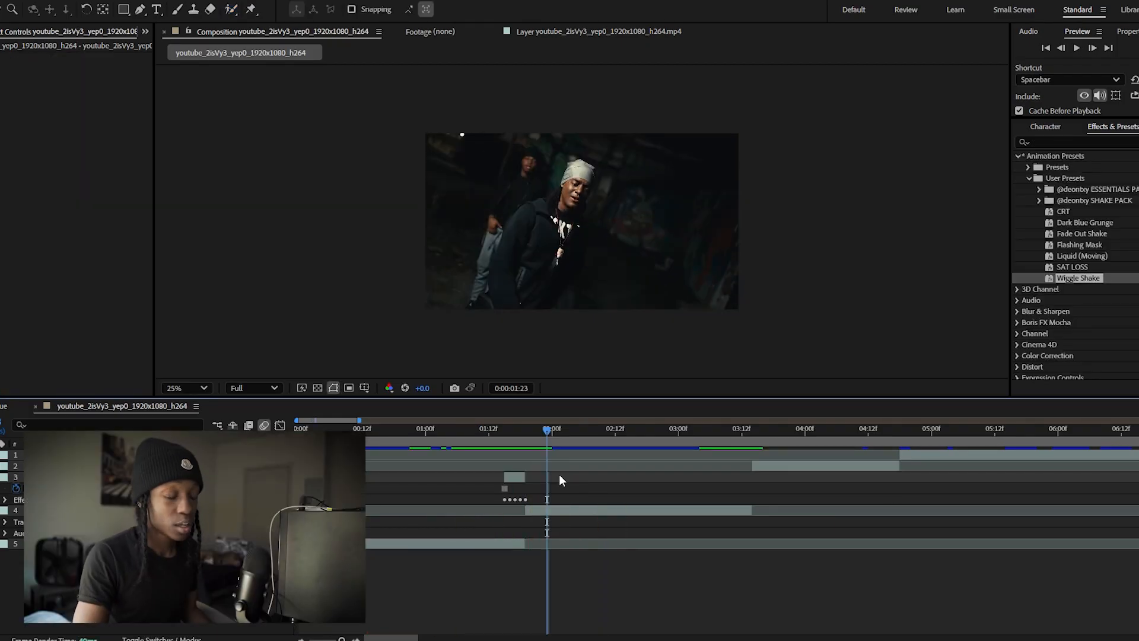
Apply the Zoom OUT Shake preset to the clip that starts at 0:00:01:19 and preview the edit
{"action": "left_click_drag", "start_coordinate": [538, 435], "coordinate": [528, 444]}
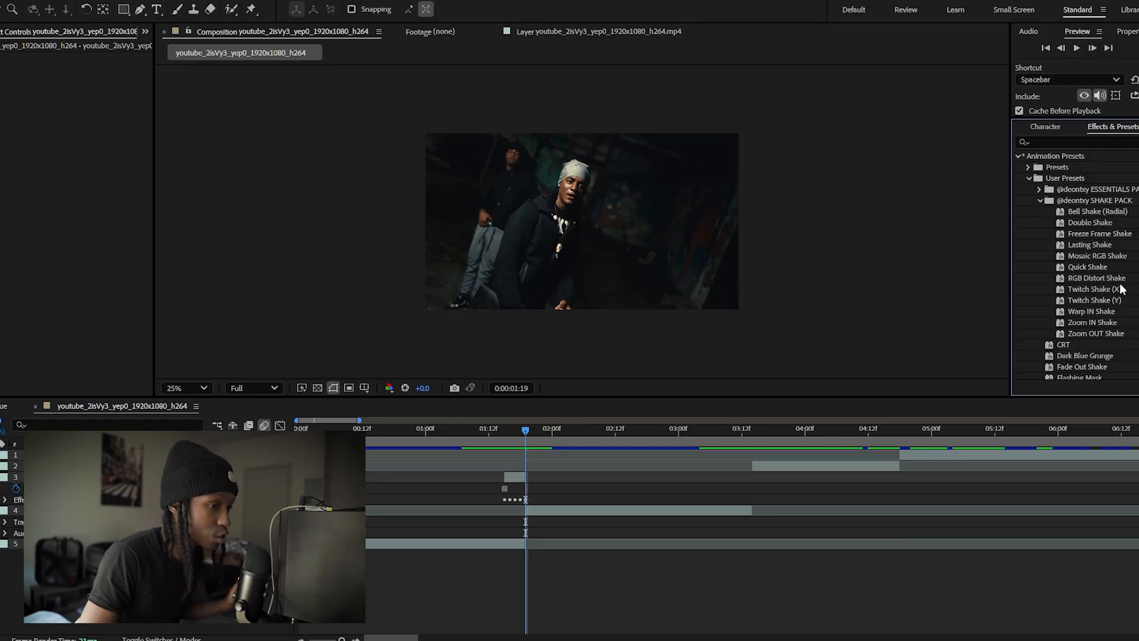
{"action": "left_click_drag", "start_coordinate": [1096, 334], "coordinate": [564, 512]}
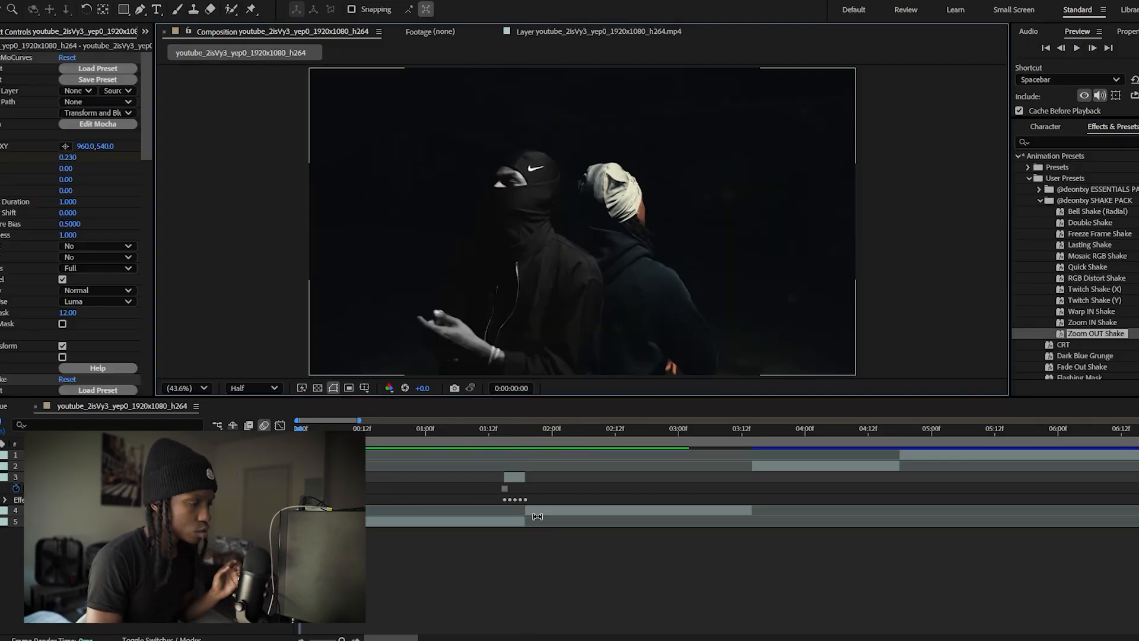
{"action": "key", "text": "space"}
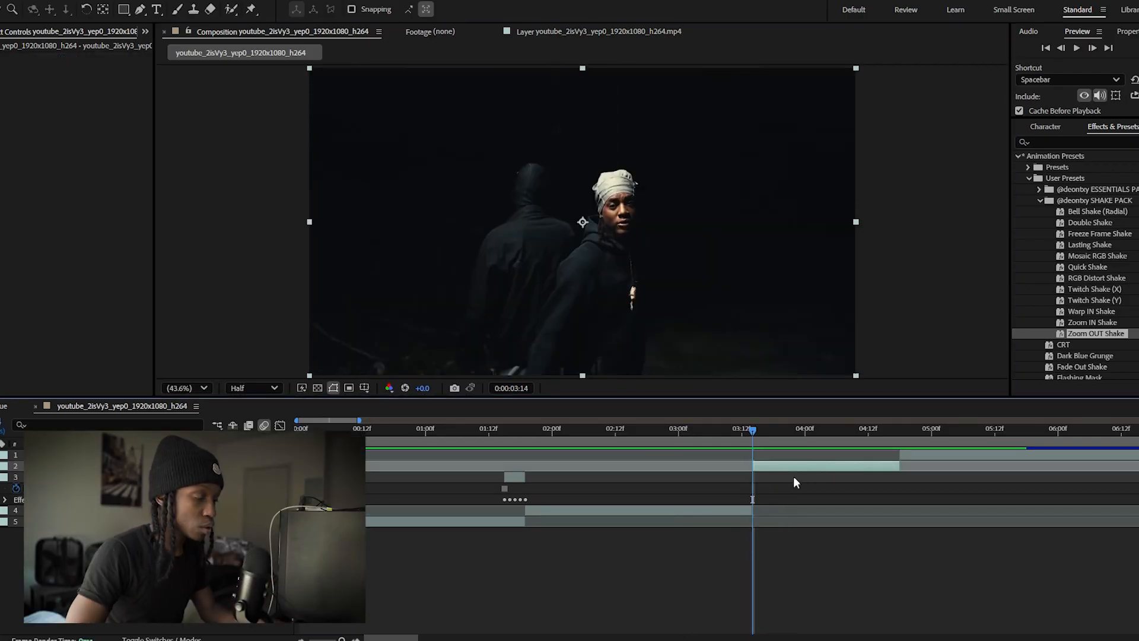
Duplicate the clip that starts at 0:00:03:14 and apply Freeze Frame to the copy
{"action": "key", "text": "ctrl+d"}
{"action": "right_click", "coordinate": [808, 473]}
{"action": "right_click", "coordinate": [793, 463]}
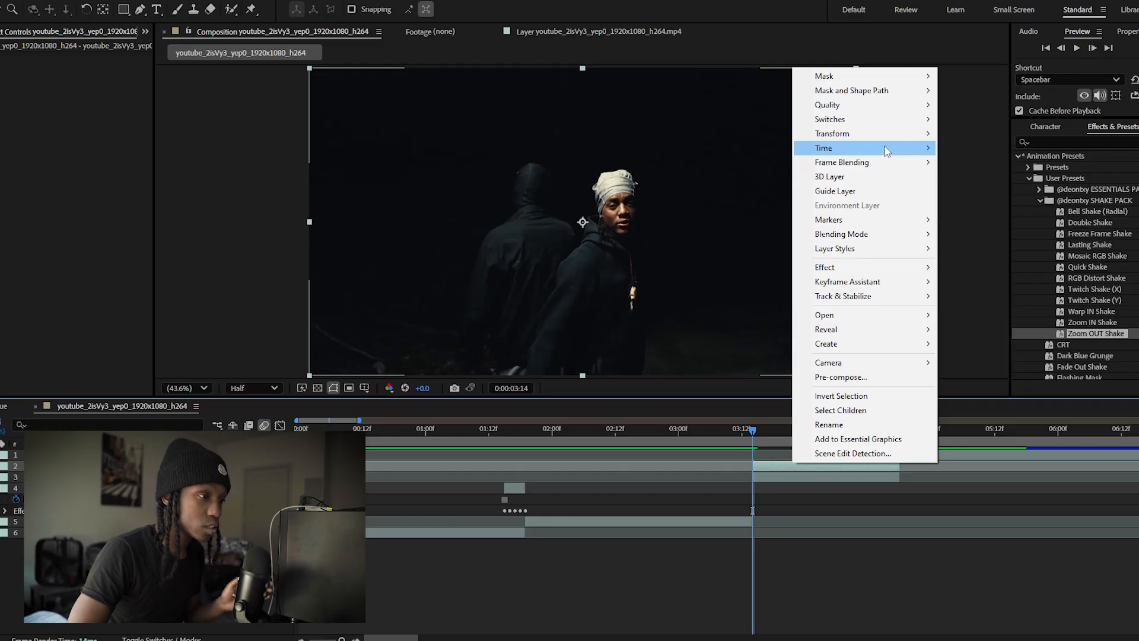
{"action": "mouse_move", "coordinate": [886, 151]}
{"action": "left_click", "coordinate": [973, 191]}
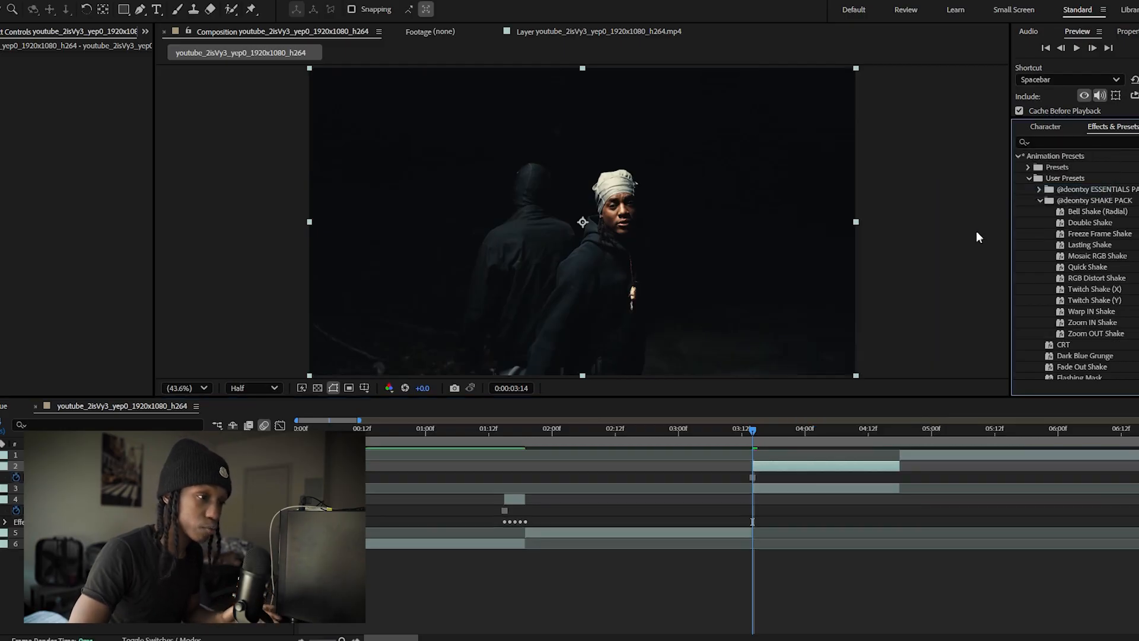
Cut out the man in the frozen copy with the Roto Brush and trim the layer to run from 0:00:03:05 to 0:00:03:14
{"action": "double_click", "coordinate": [798, 465]}
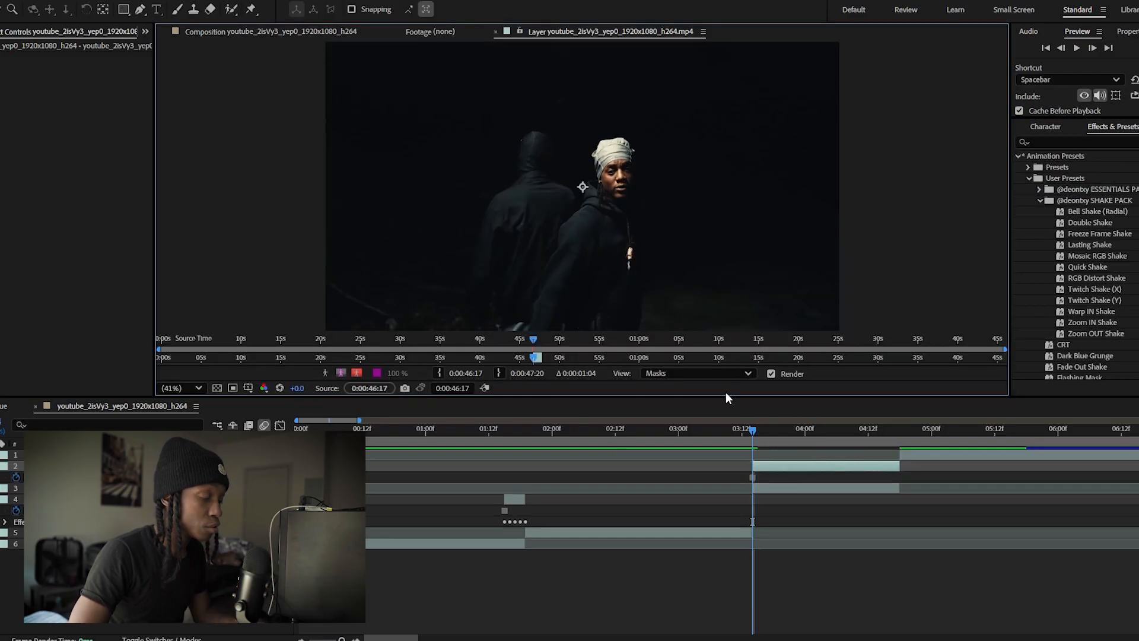
{"action": "left_click", "coordinate": [312, 35]}
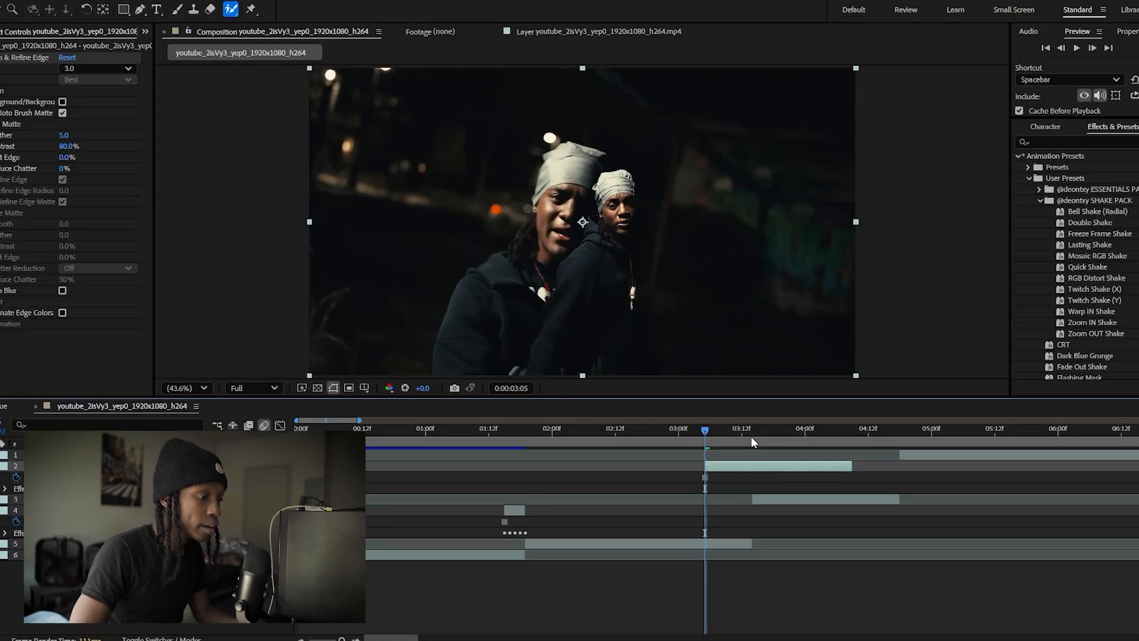
{"action": "left_click", "coordinate": [753, 432]}
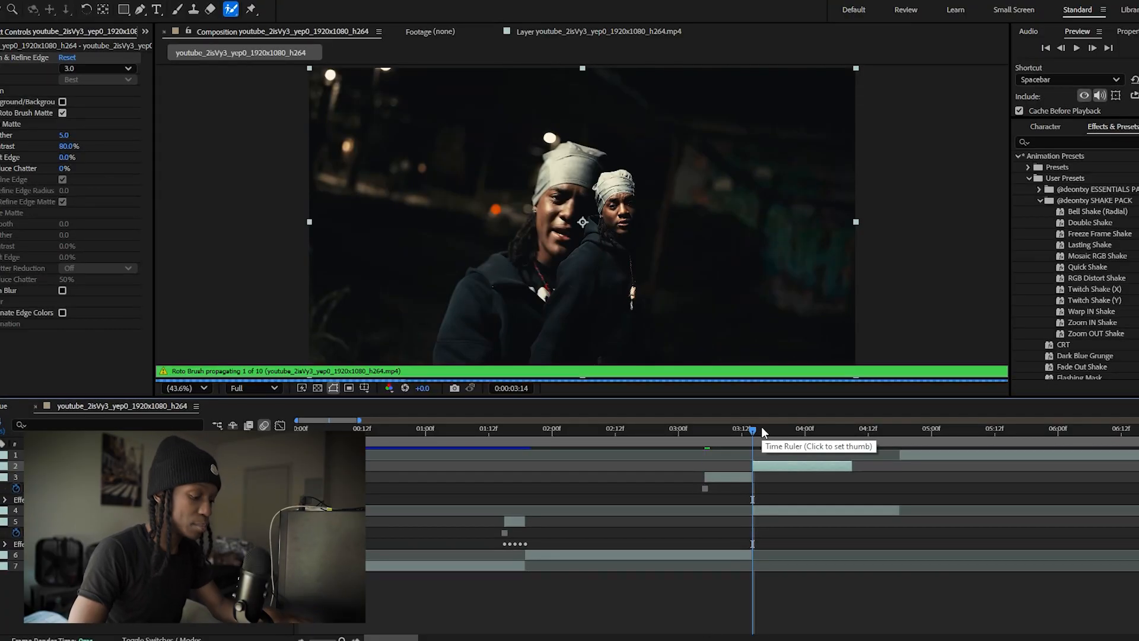
{"action": "key", "text": "Delete"}
{"action": "left_click_drag", "start_coordinate": [752, 430], "coordinate": [706, 431]}
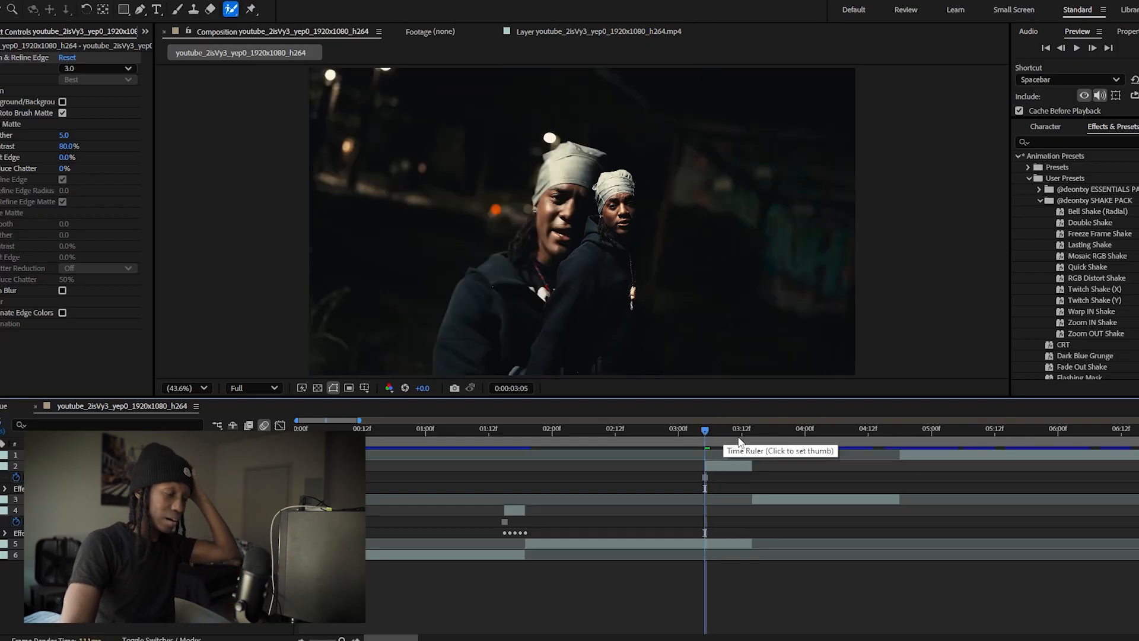
Apply the CC Scale Wipe and S_DistortChroma effects to the cut-out freeze-frame layer at 0:00:03:05
{"action": "left_click", "coordinate": [1034, 141]}
{"action": "type", "text": "cc sc"}
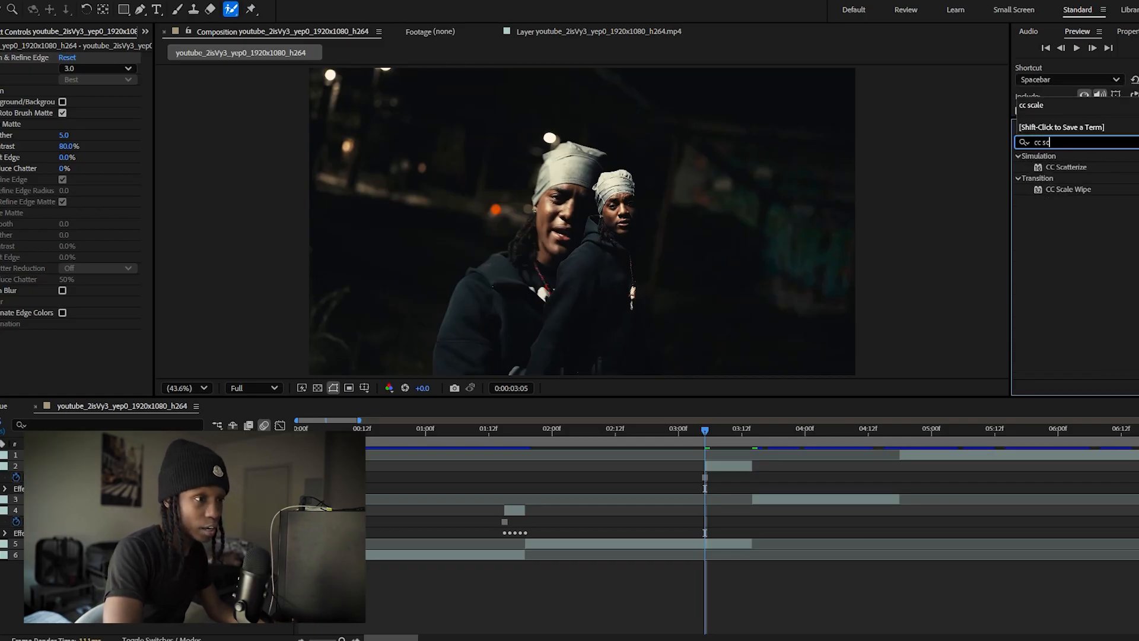
{"action": "type", "text": "ale"}
{"action": "left_click_drag", "start_coordinate": [1069, 168], "coordinate": [742, 470]}
{"action": "type", "text": "distort"}
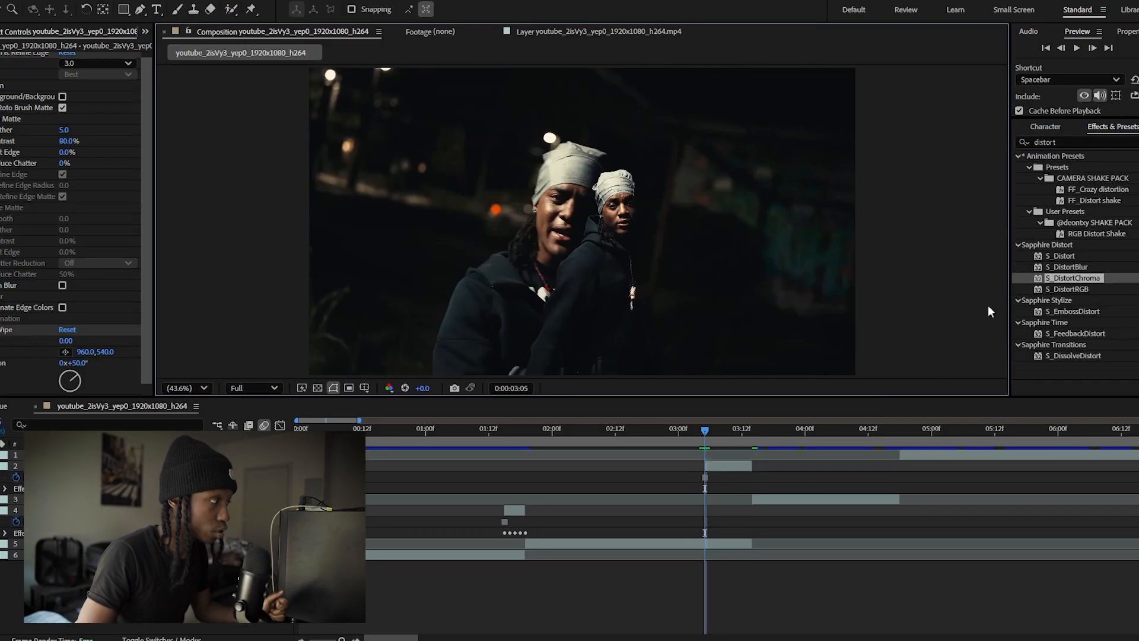
{"action": "left_click_drag", "start_coordinate": [1069, 279], "coordinate": [736, 468]}
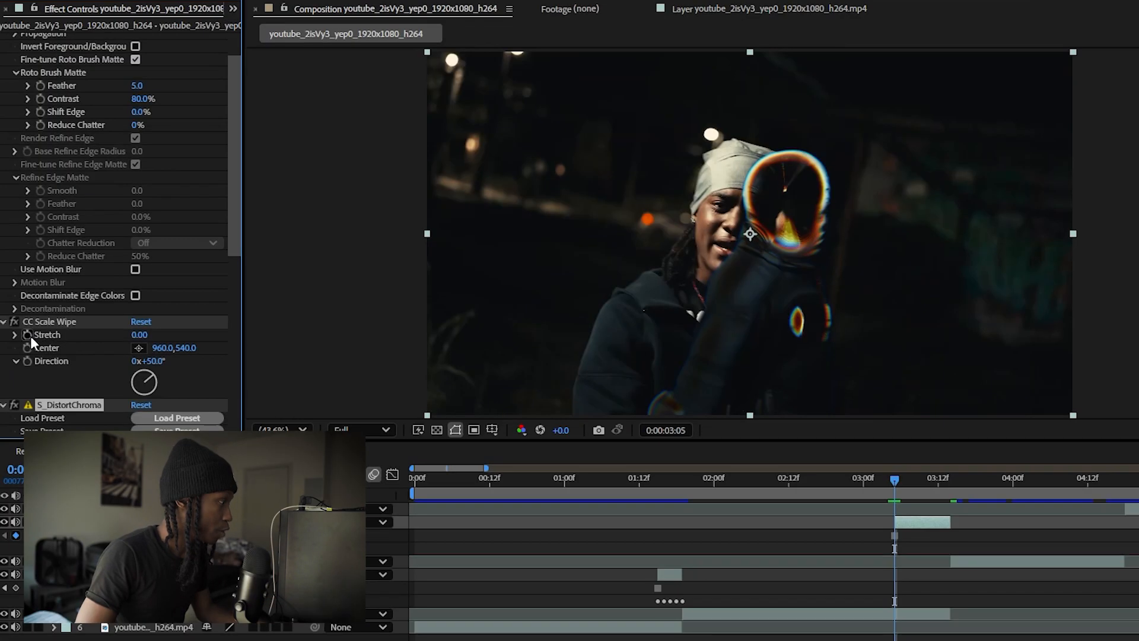
Enable keyframing at 0:00:03:05 for the CC Scale Wipe Stretch and the S_DistortChroma Amount
{"action": "left_click", "coordinate": [30, 336]}
{"action": "scroll", "coordinate": [81, 318], "scroll_direction": "down", "scroll_amount": 5}
{"action": "scroll", "coordinate": [39, 318], "scroll_direction": "down", "scroll_amount": 2}
{"action": "left_click", "coordinate": [23, 265]}
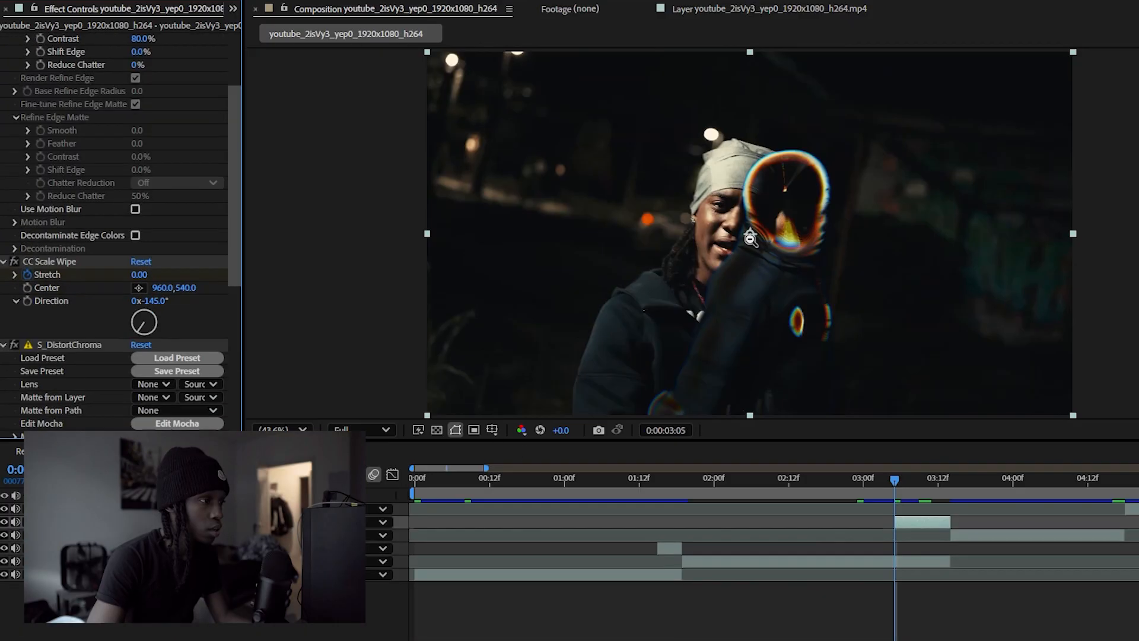
Set the CC Scale Wipe direction to -145°, its Stretch to 1.20, and its center just above the frame at 1364, -72
{"action": "scroll", "coordinate": [747, 223], "scroll_direction": "down", "scroll_amount": 2}
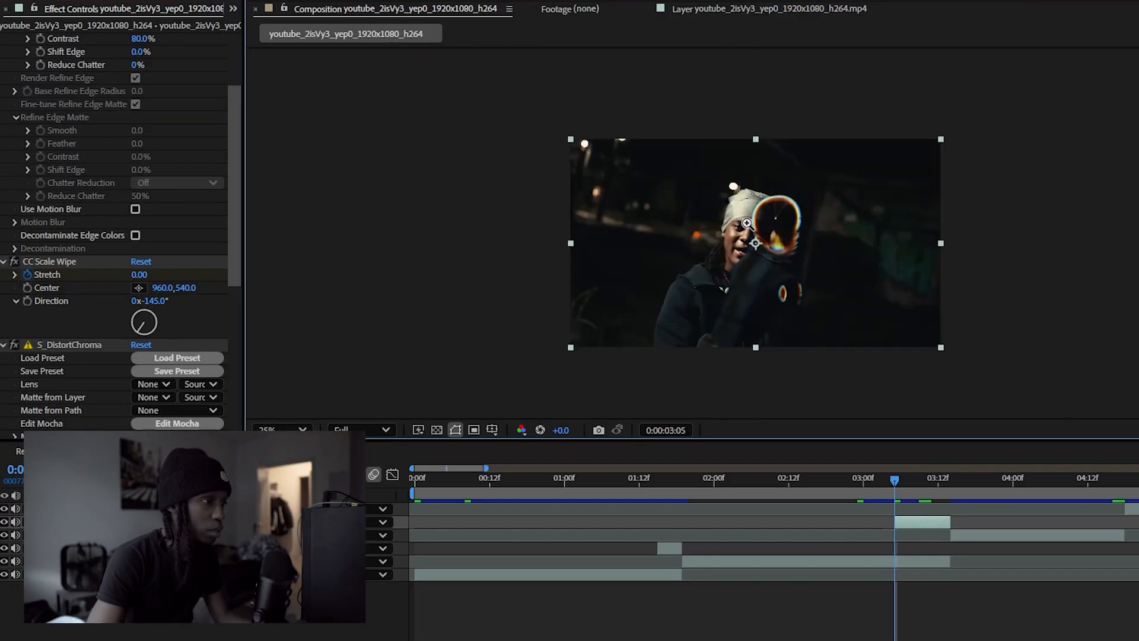
{"action": "scroll", "coordinate": [736, 228], "scroll_direction": "down", "scroll_amount": 1}
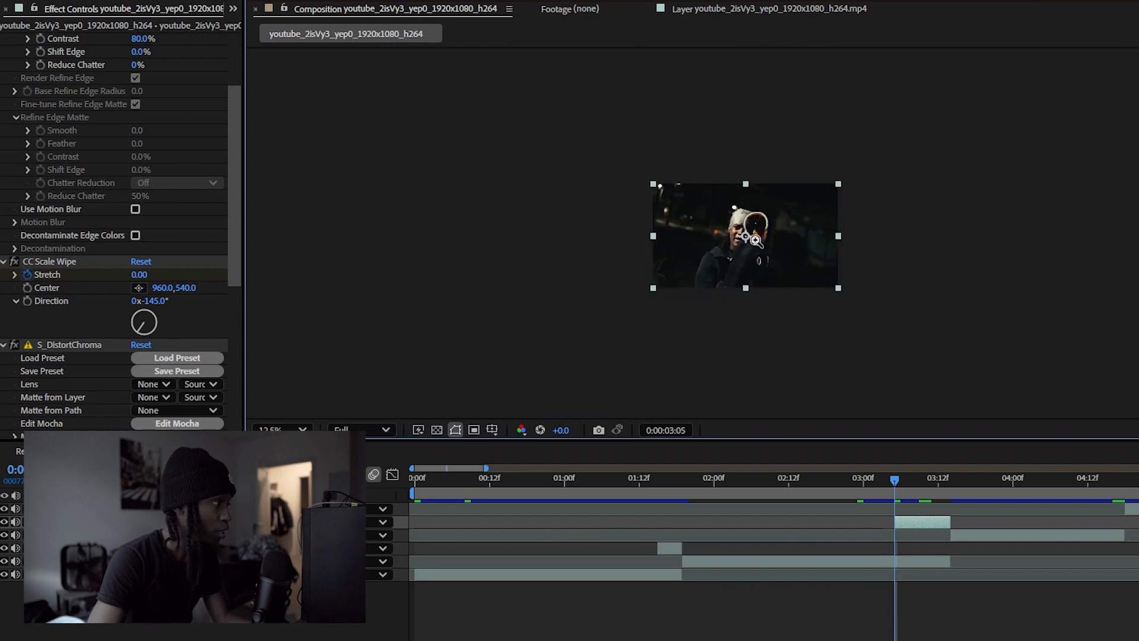
{"action": "scroll", "coordinate": [755, 240], "scroll_direction": "up", "scroll_amount": 1}
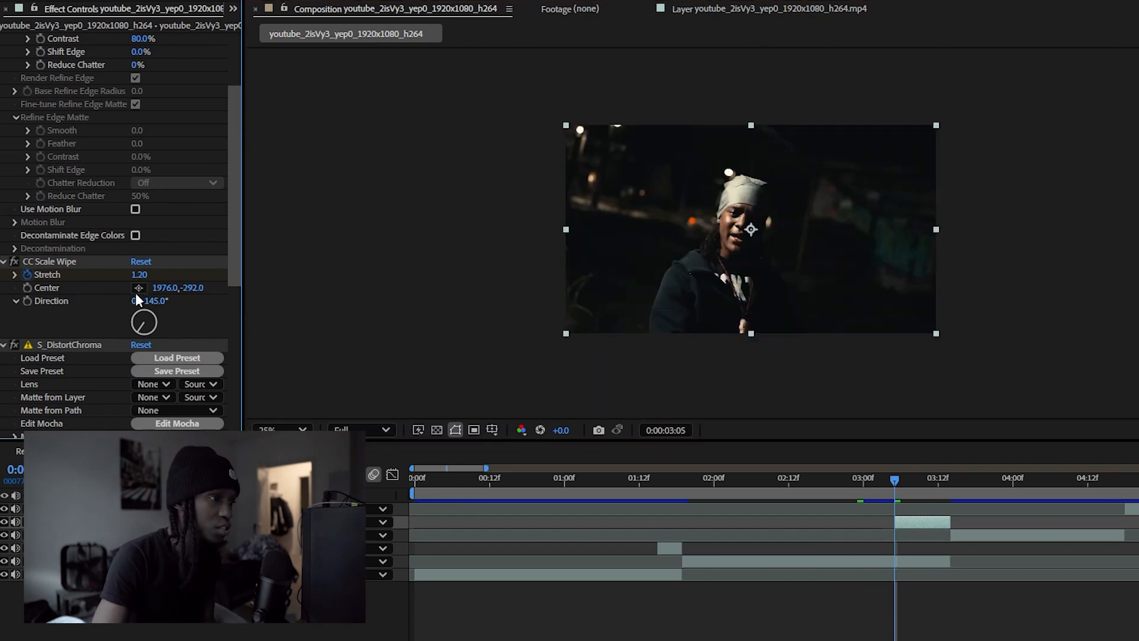
{"action": "left_click", "coordinate": [138, 287]}
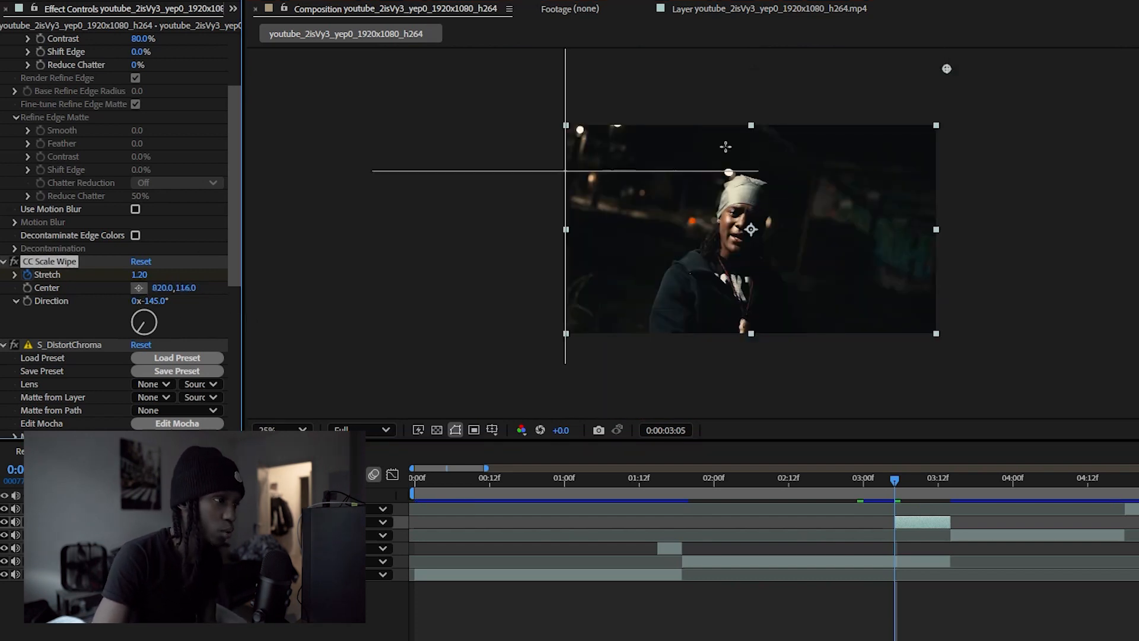
{"action": "left_click", "coordinate": [830, 111]}
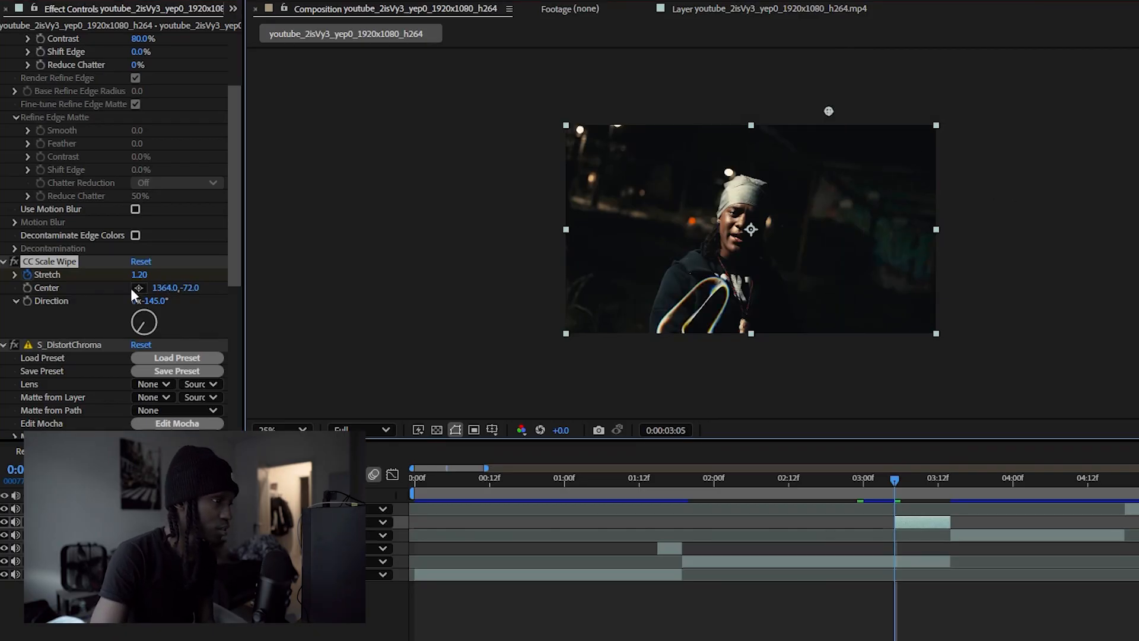
Set the CC Scale Wipe Stretch to 3 and the S_DistortChroma Amount to 3 at 0:00:03:05
{"action": "left_click_drag", "start_coordinate": [139, 275], "coordinate": [157, 276]}
{"action": "left_click", "coordinate": [156, 275]}
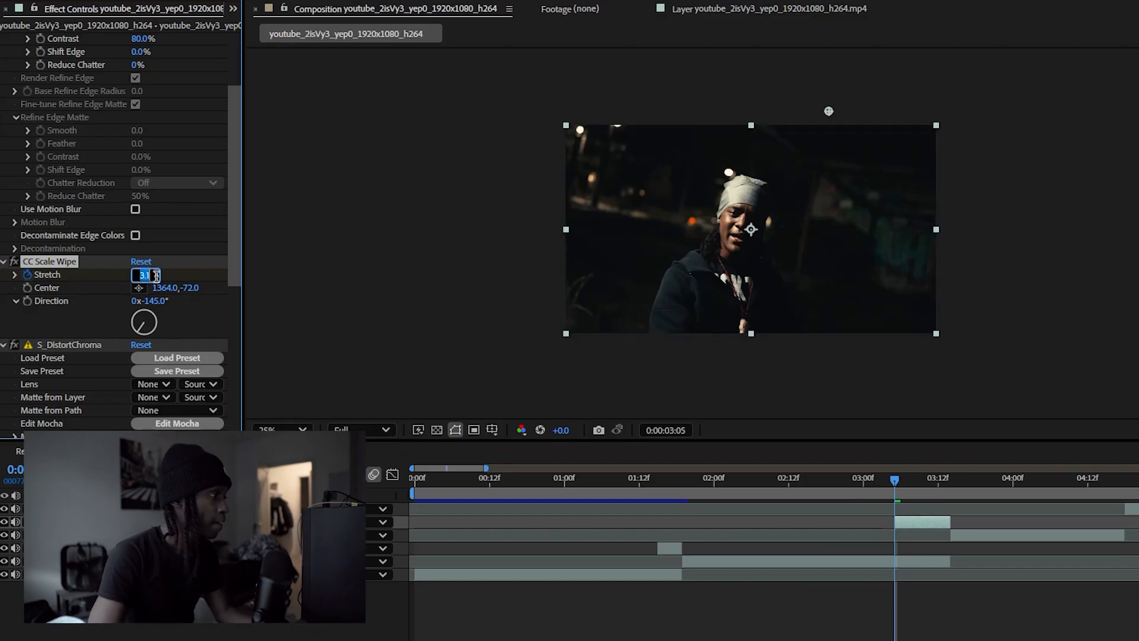
{"action": "type", "text": "3"}
{"action": "key", "text": "Return"}
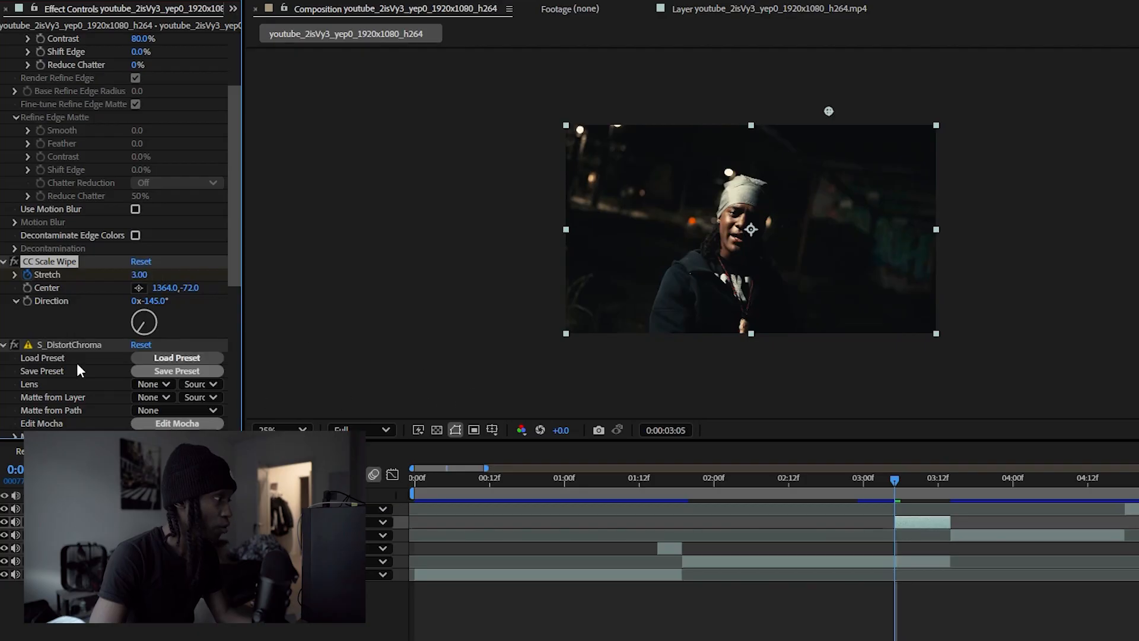
{"action": "scroll", "coordinate": [82, 375], "scroll_direction": "down", "scroll_amount": 6}
{"action": "left_click", "coordinate": [141, 205]}
{"action": "type", "text": "3"}
{"action": "key", "text": "Return"}
Keyframe the S_DistortChroma Amount and the CC Scale Wipe Stretch to 0 at the layer's end, 0:00:03:14
{"action": "left_click_drag", "start_coordinate": [895, 482], "coordinate": [944, 483]}
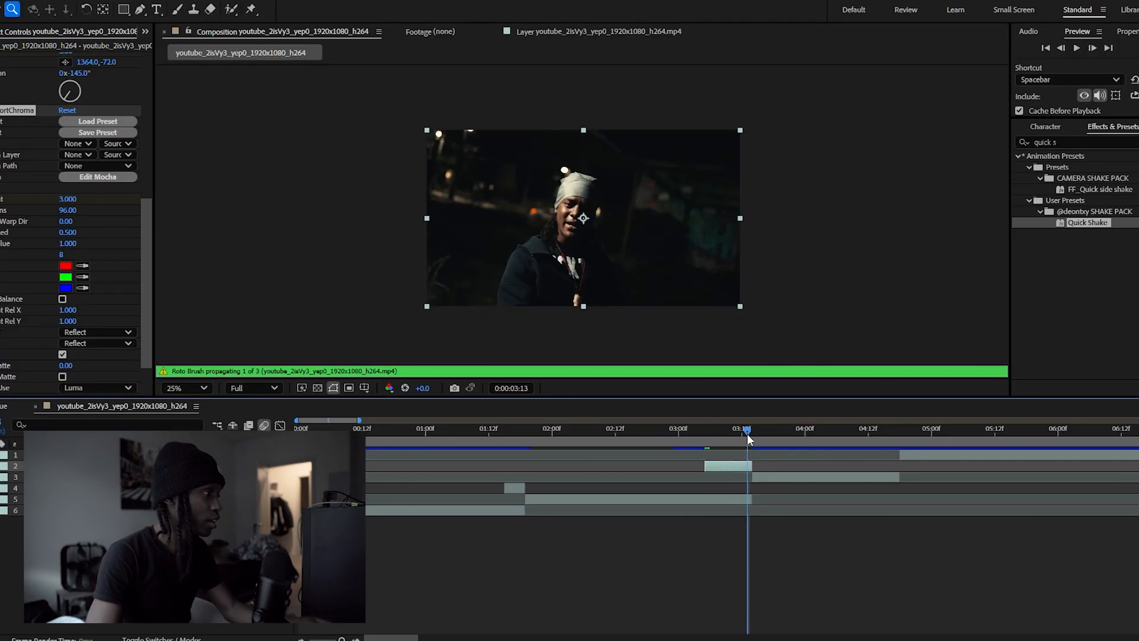
{"action": "left_click", "coordinate": [753, 433]}
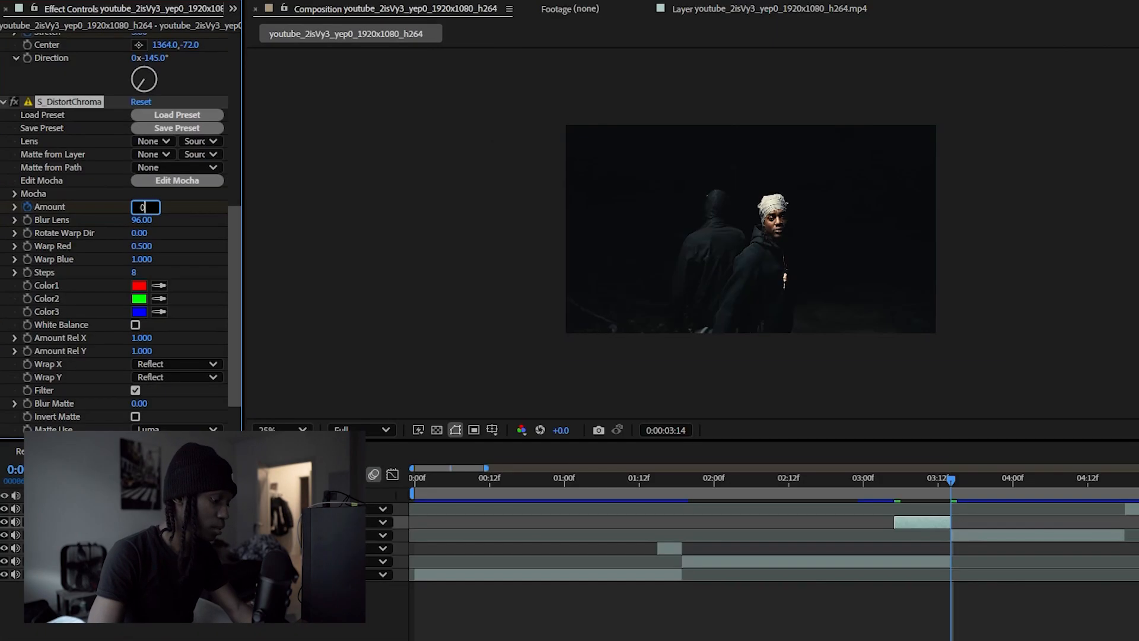
{"action": "scroll", "coordinate": [64, 193], "scroll_direction": "up", "scroll_amount": 5}
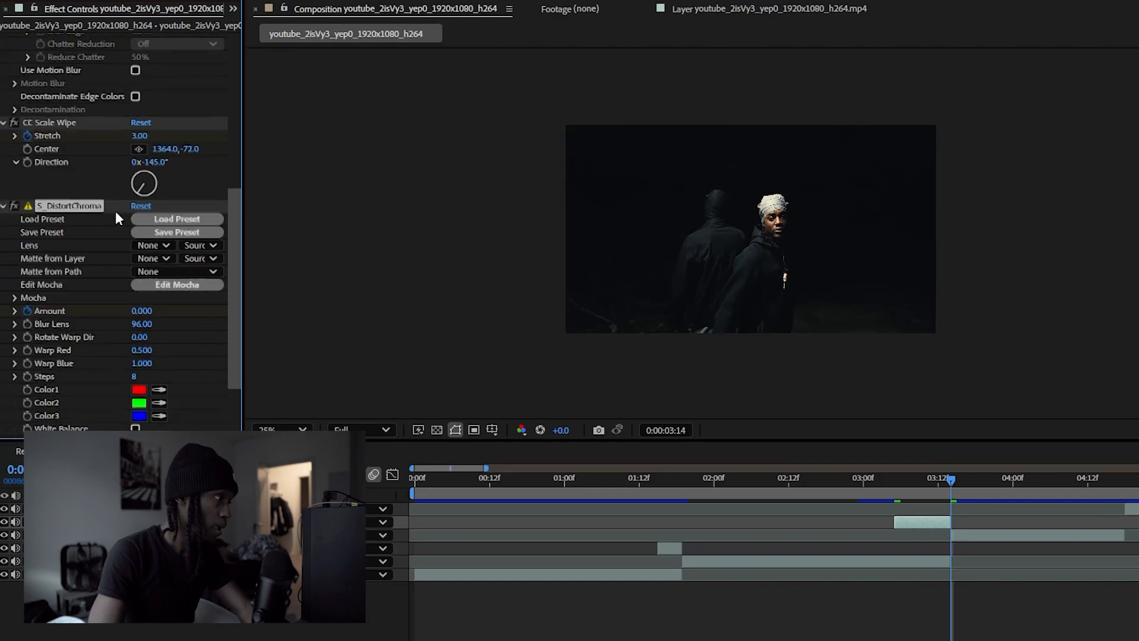
{"action": "left_click", "coordinate": [144, 170]}
{"action": "type", "text": "0"}
{"action": "key", "text": "Return"}
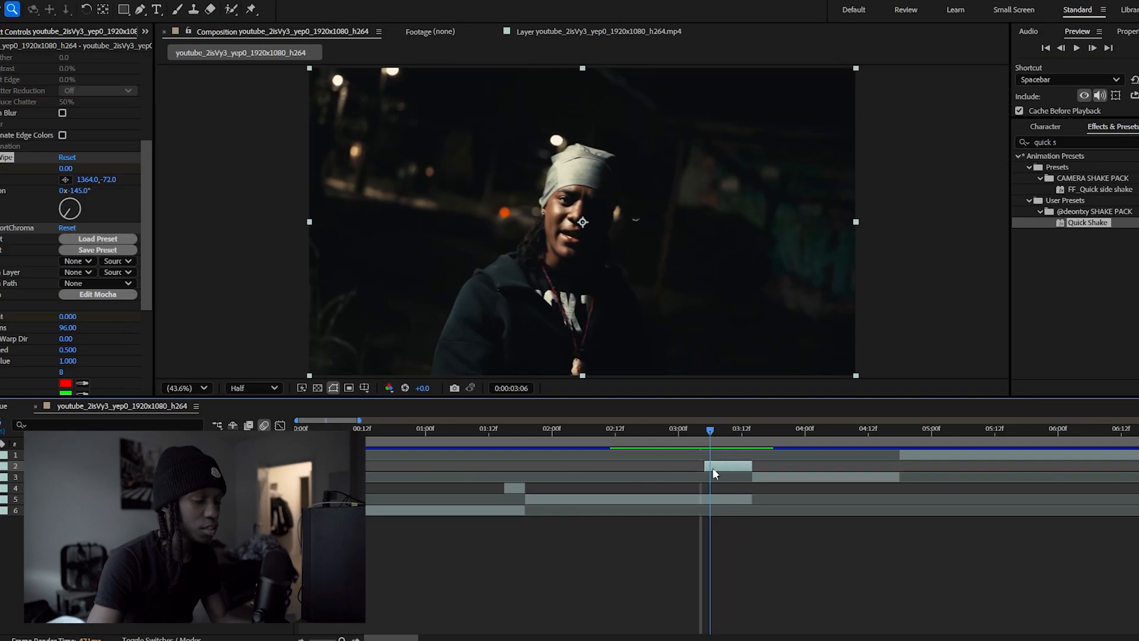
Extend the start of the cut-out wipe layer back to 0:00:02:18
{"action": "left_click_drag", "start_coordinate": [713, 469], "coordinate": [754, 490]}
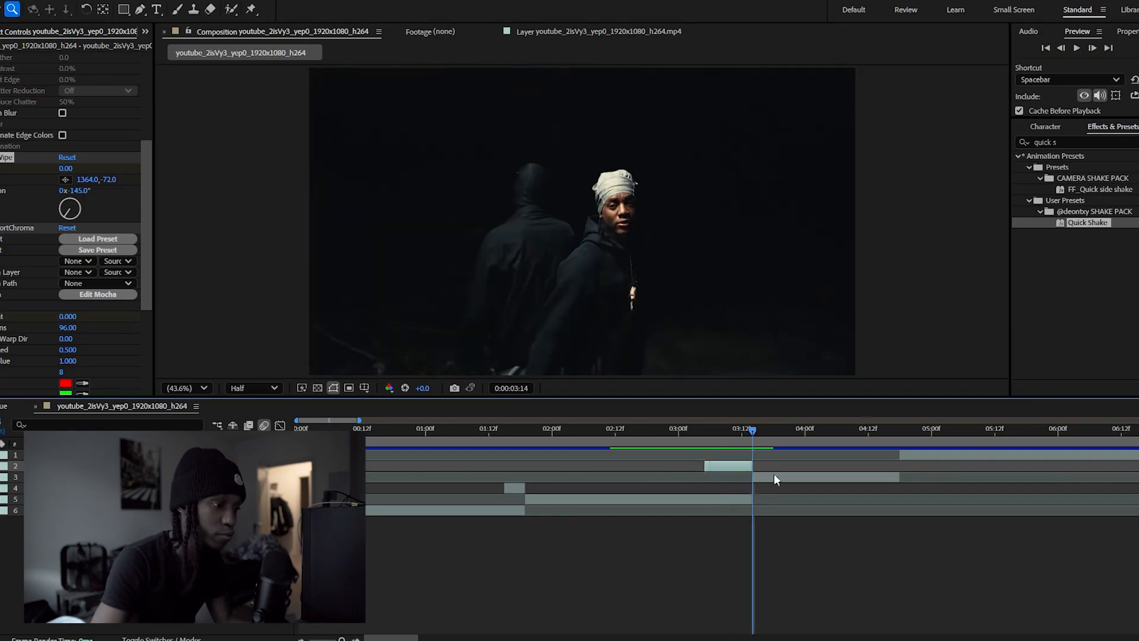
{"action": "left_click", "coordinate": [1062, 48], "text": "shift"}
{"action": "left_click", "coordinate": [1062, 48], "text": "shift"}
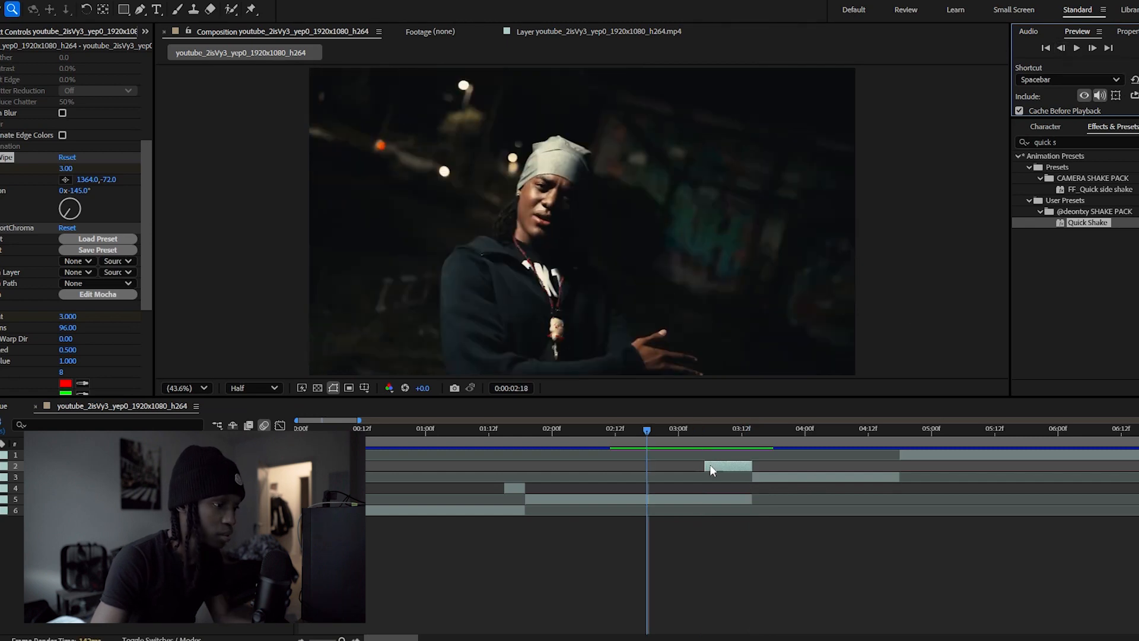
{"action": "left_click_drag", "start_coordinate": [705, 465], "coordinate": [648, 466]}
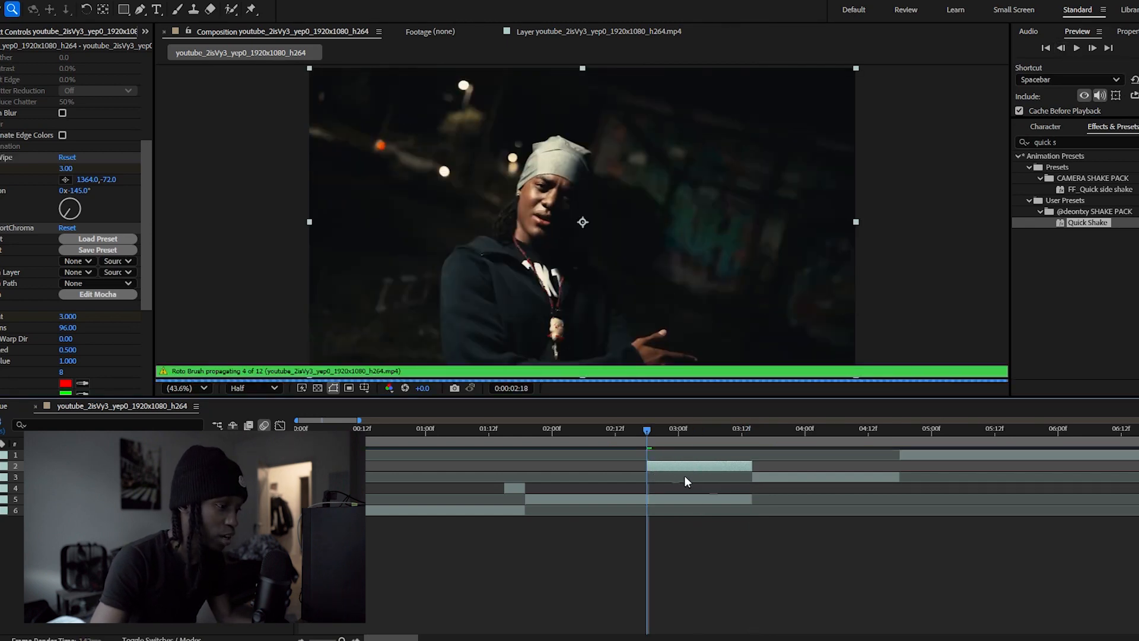
Move the wipe layer's starting Stretch and Amount keyframes to 0:00:02:18 and preview the transition
{"action": "key", "text": "u"}
{"action": "left_click_drag", "start_coordinate": [719, 489], "coordinate": [648, 499]}
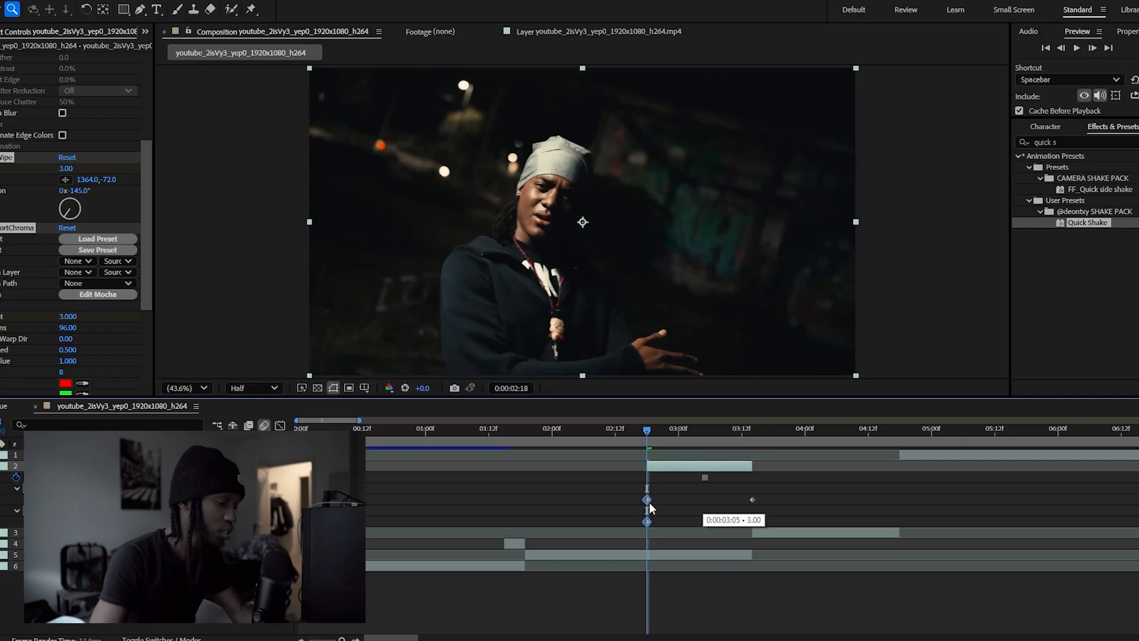
{"action": "left_click_drag", "start_coordinate": [784, 500], "coordinate": [634, 514]}
{"action": "key", "text": "u"}
{"action": "key", "text": "space"}
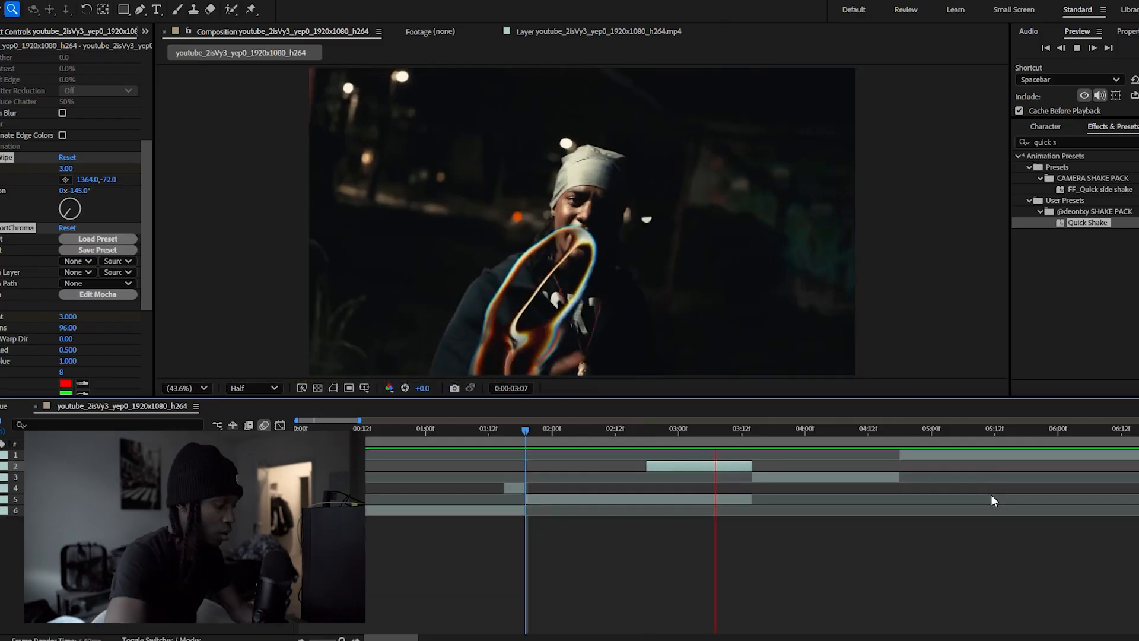
Apply the RSMB motion blur effect to the wipe layer and preview the transition
{"action": "double_click", "coordinate": [1105, 145]}
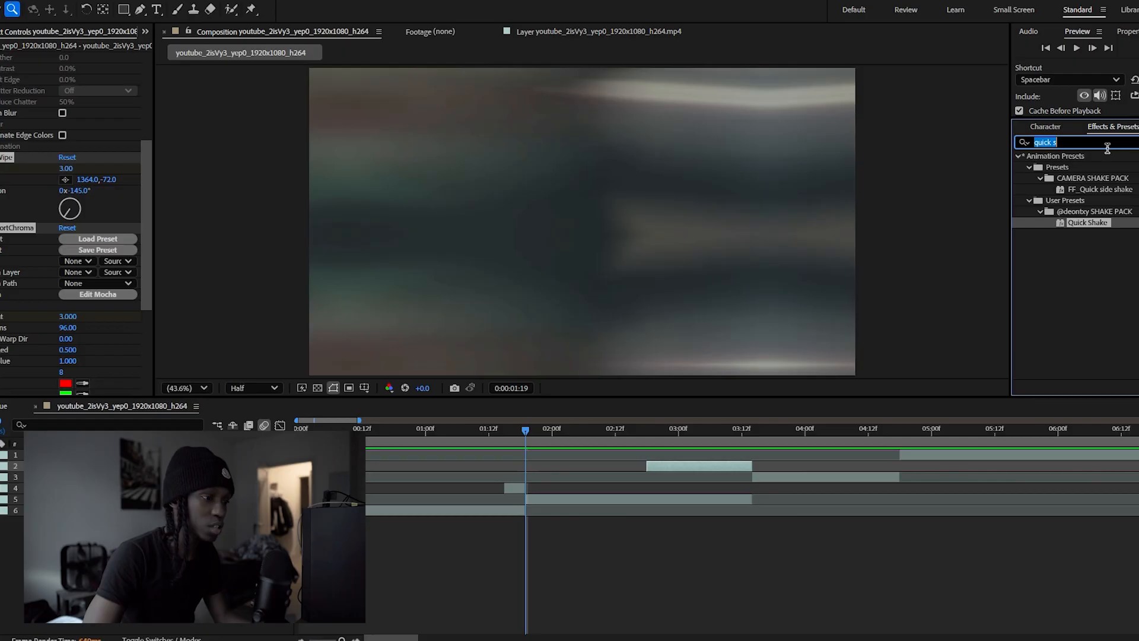
{"action": "type", "text": "rsmb"}
{"action": "left_click_drag", "start_coordinate": [1055, 167], "coordinate": [29, 332]}
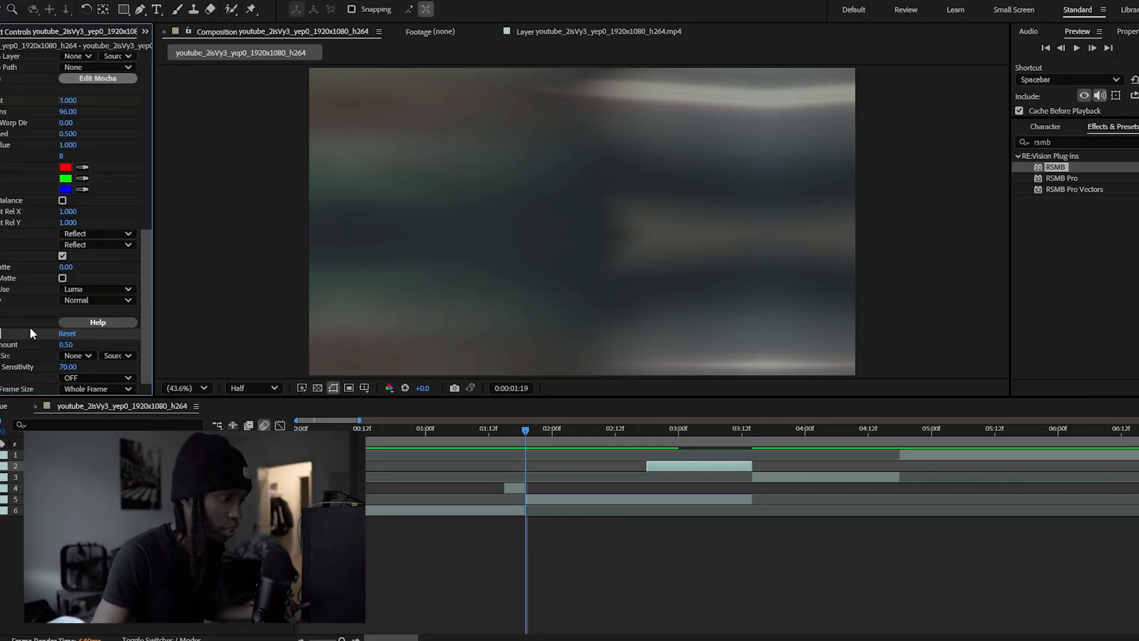
{"action": "left_click", "coordinate": [457, 429]}
{"action": "left_click_drag", "start_coordinate": [519, 433], "coordinate": [530, 433]}
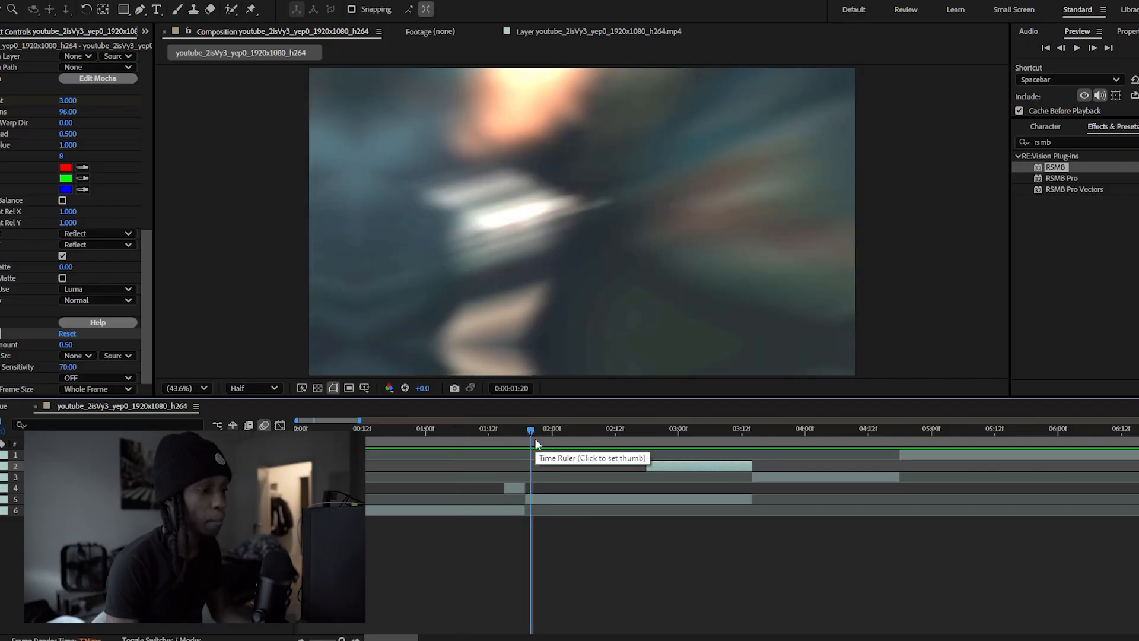
{"action": "key", "text": "space"}
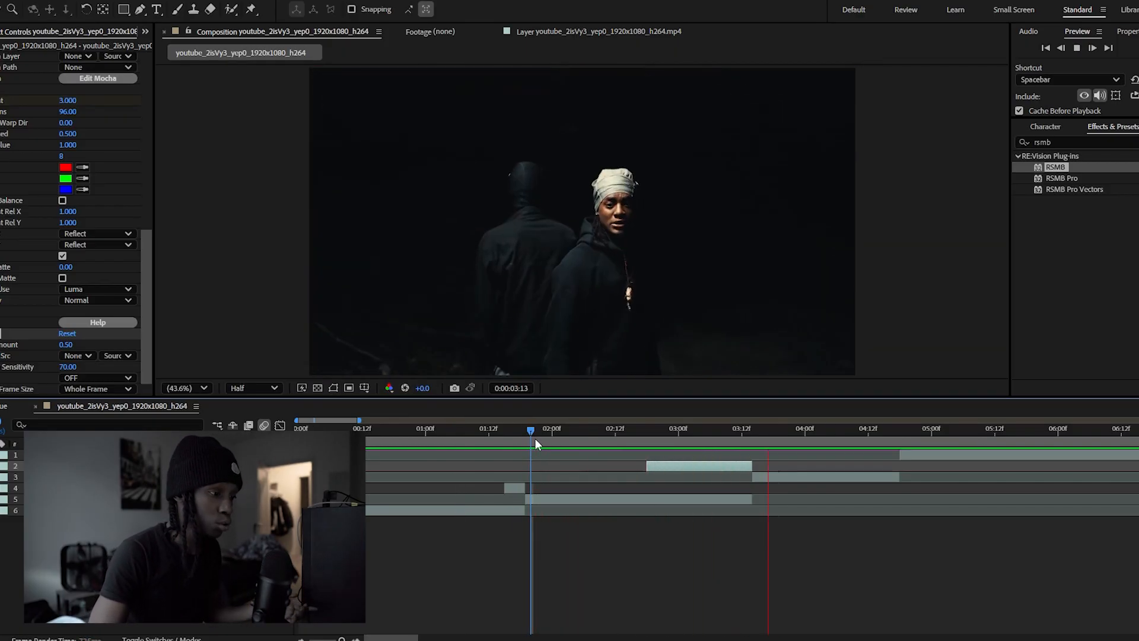
{"action": "key", "text": "space"}
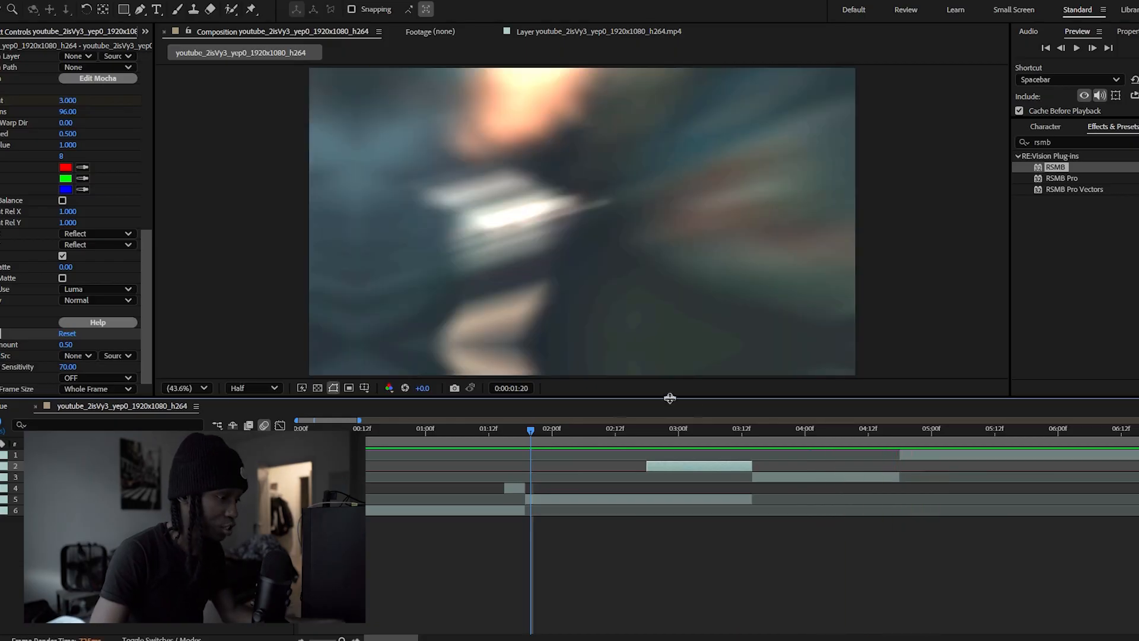
Apply the Quick Shake and RGB Distort Shake presets to the clip that begins at 0:00:03:14, and preview the result
{"action": "left_click", "coordinate": [752, 432]}
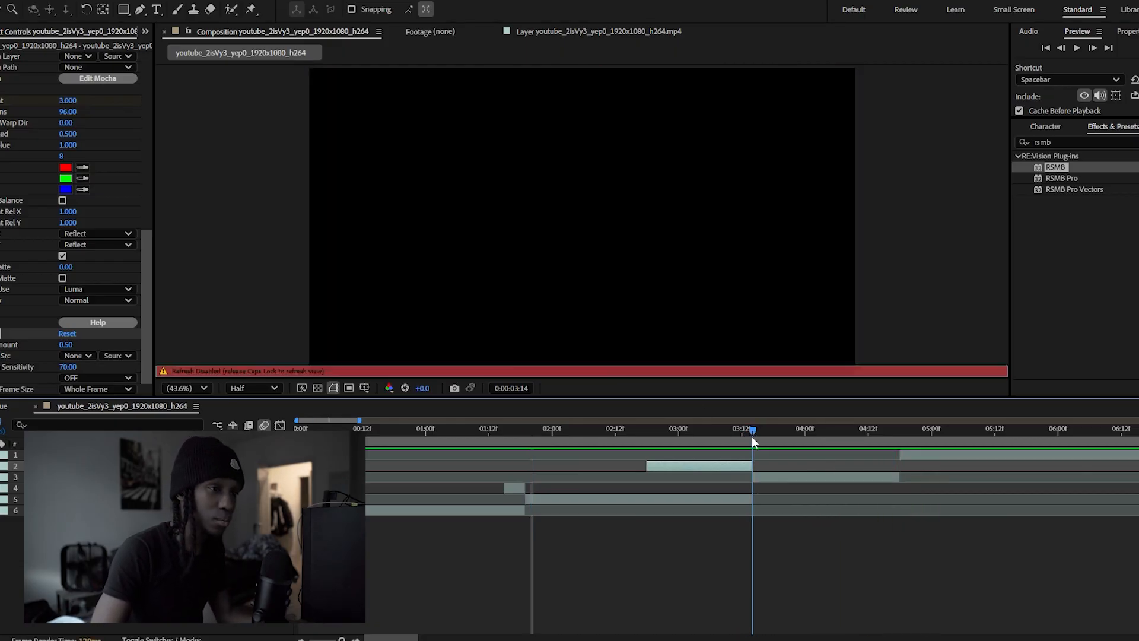
{"action": "left_click_drag", "start_coordinate": [1088, 189], "coordinate": [772, 482]}
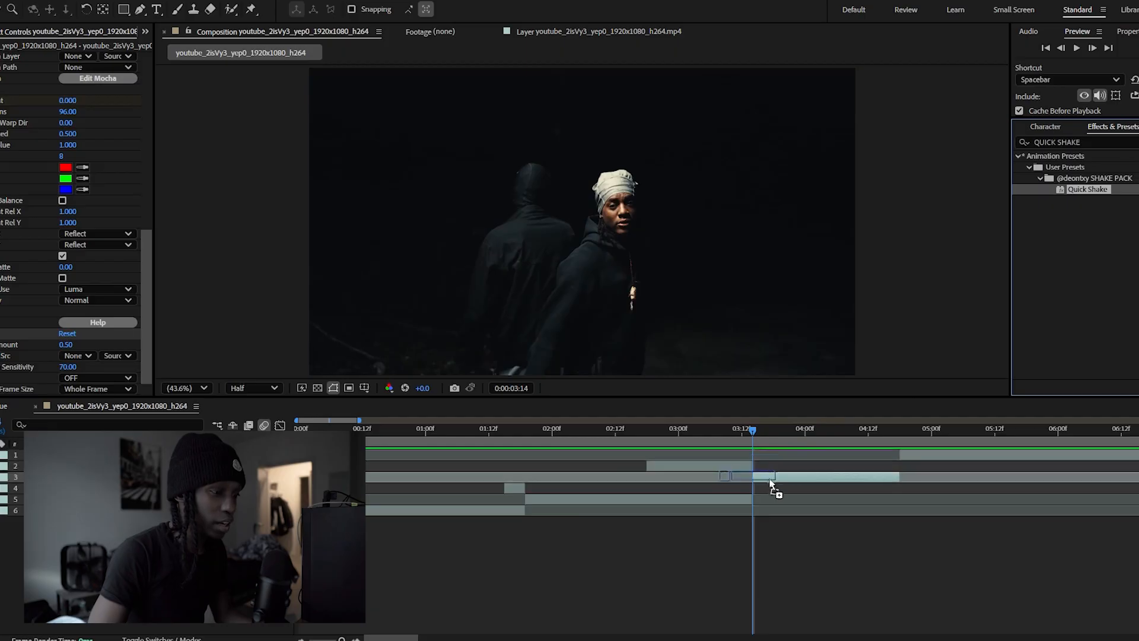
{"action": "key", "text": "Caps_Lock"}
{"action": "key", "text": "Caps_Lock"}
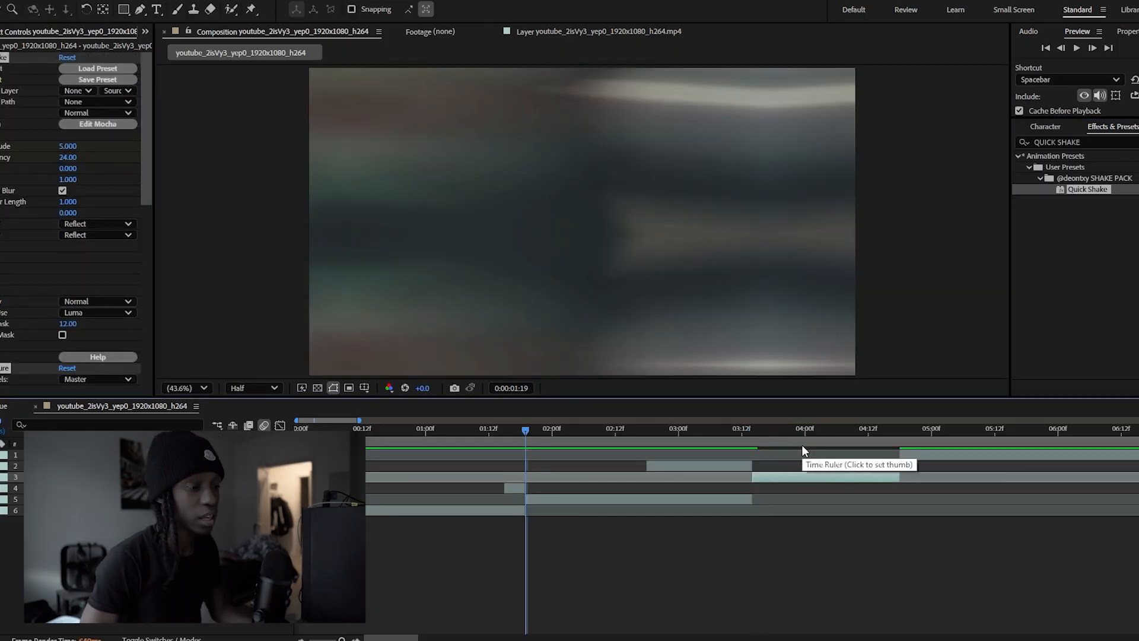
{"action": "key", "text": "space"}
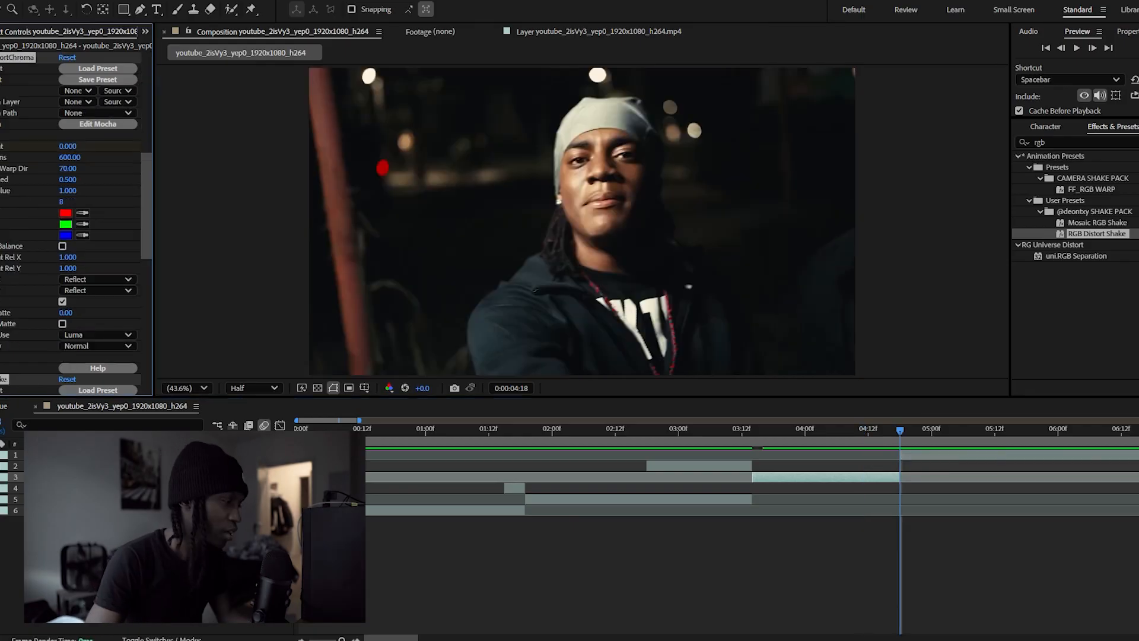
Duplicate the clip that begins at 0:00:03:14 and freeze the copy on its last frame, 0:00:04:17
{"action": "left_click", "coordinate": [77, 466]}
{"action": "left_click", "coordinate": [77, 487]}
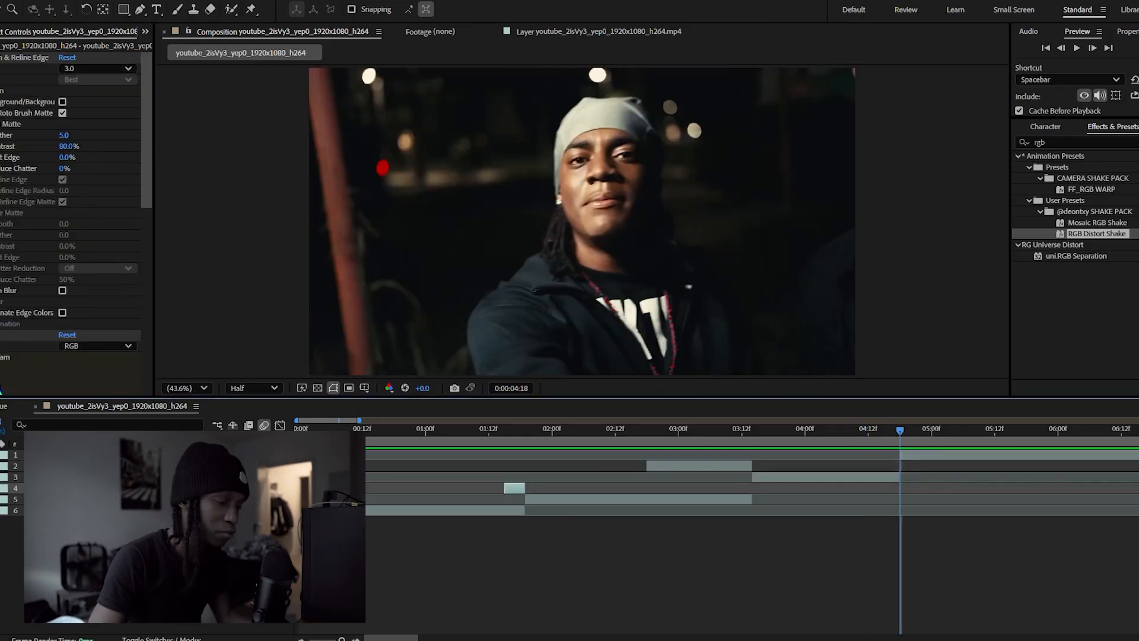
{"action": "left_click", "coordinate": [77, 477]}
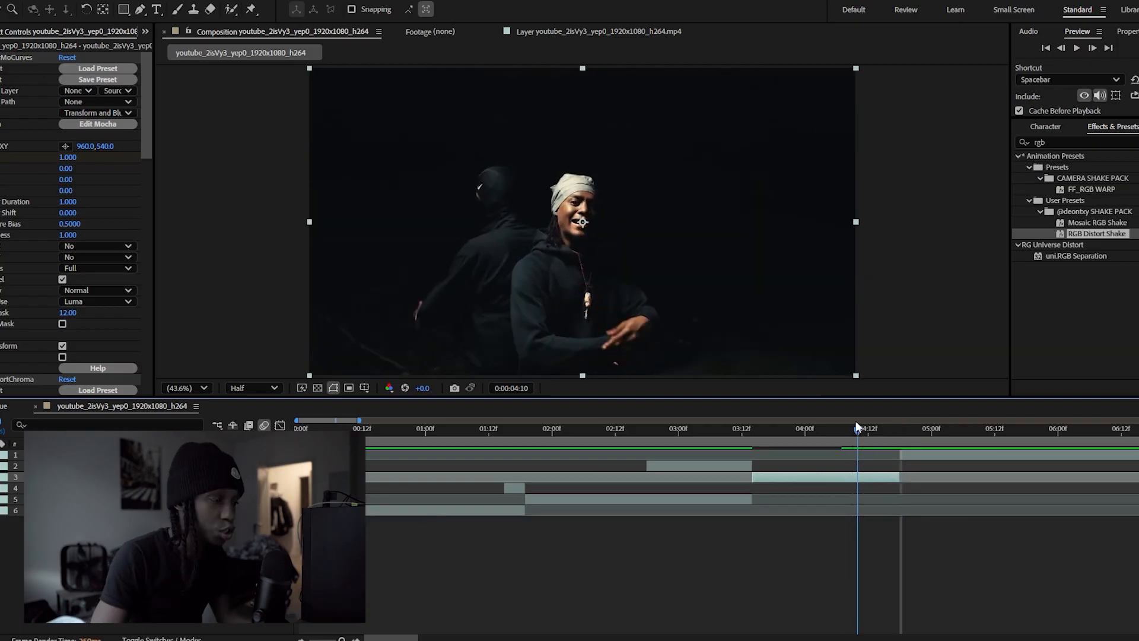
{"action": "left_click", "coordinate": [1061, 48]}
{"action": "key", "text": "ctrl+d"}
{"action": "right_click", "coordinate": [879, 479]}
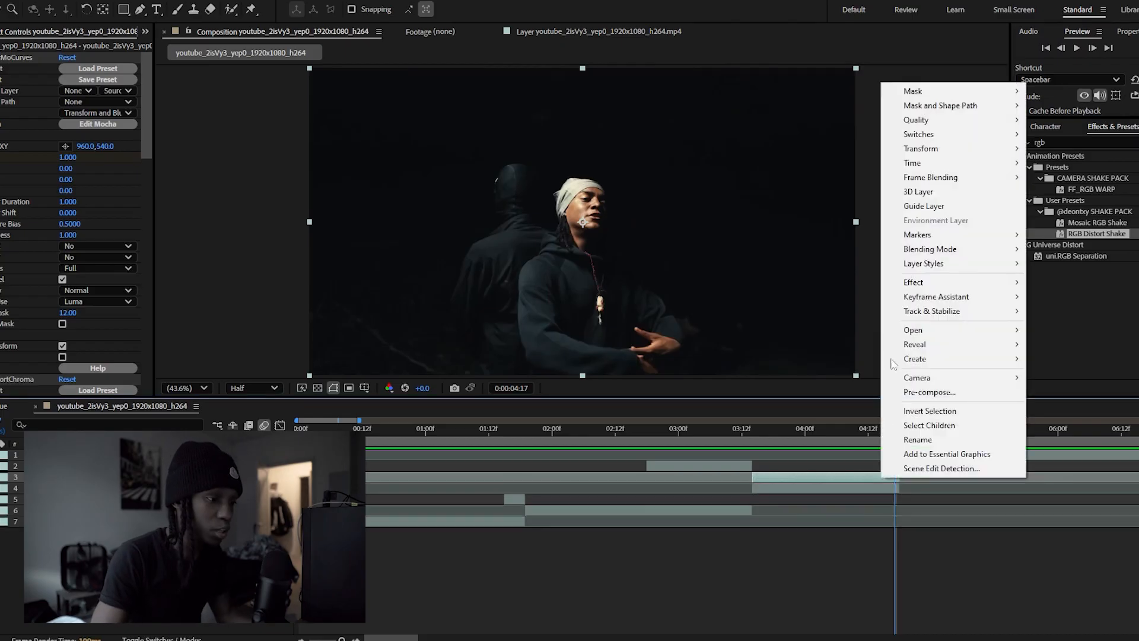
{"action": "mouse_move", "coordinate": [925, 163]}
{"action": "left_click", "coordinate": [753, 206]}
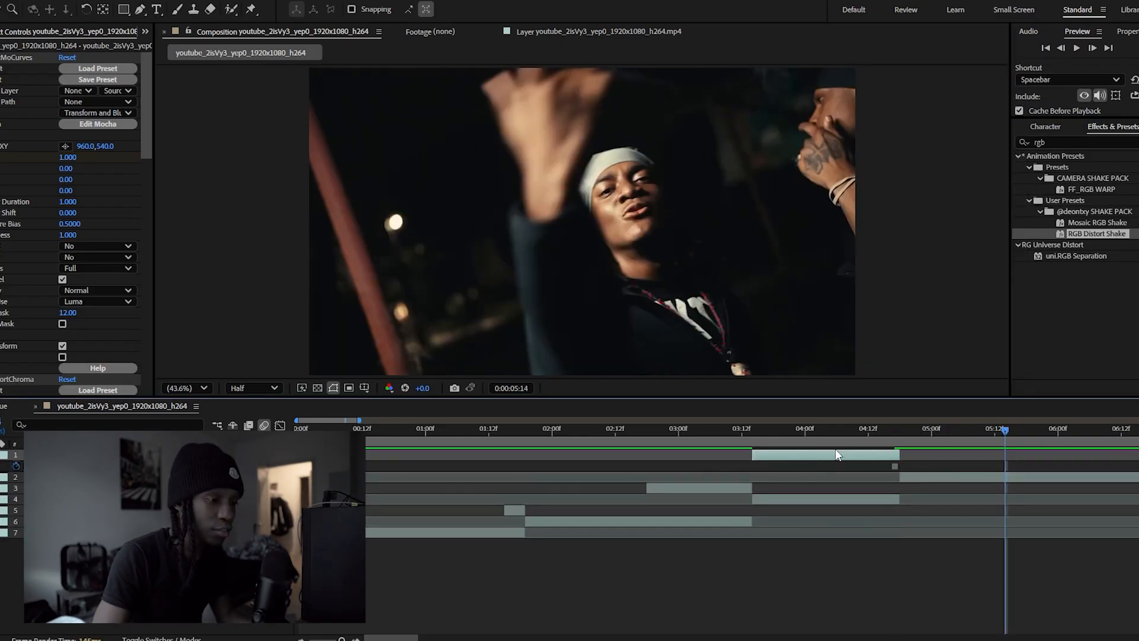
Shift the frozen copy to end at 0:00:05:14, split it at 0:00:04:18, and delete the part before the split
{"action": "double_click", "coordinate": [831, 456]}
{"action": "left_click_drag", "start_coordinate": [834, 456], "coordinate": [945, 446]}
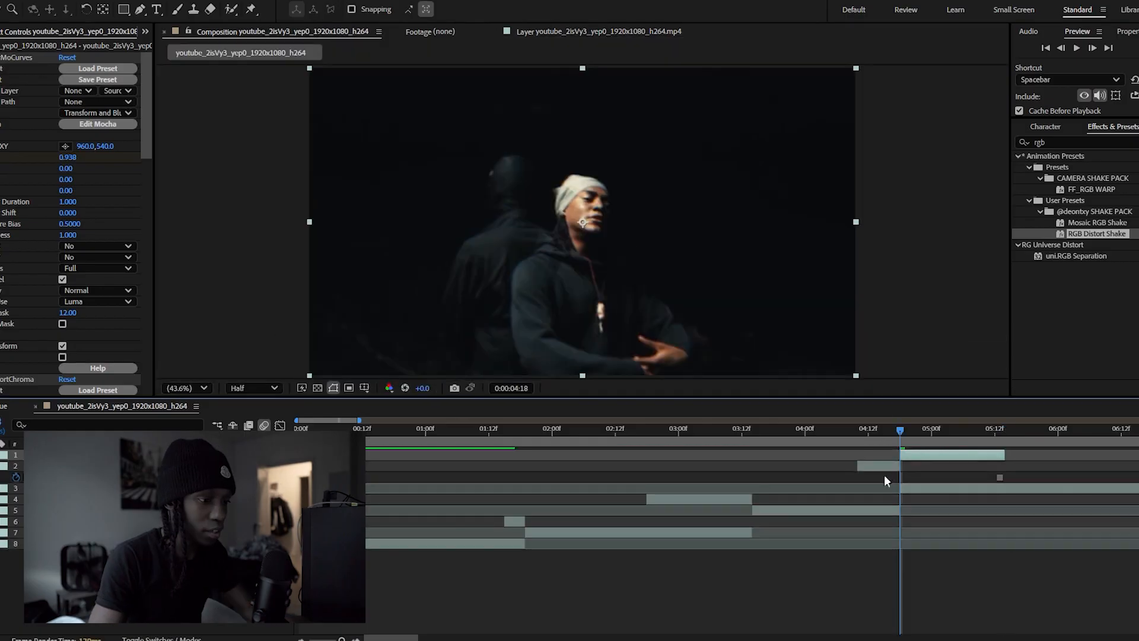
{"action": "left_click", "coordinate": [884, 465]}
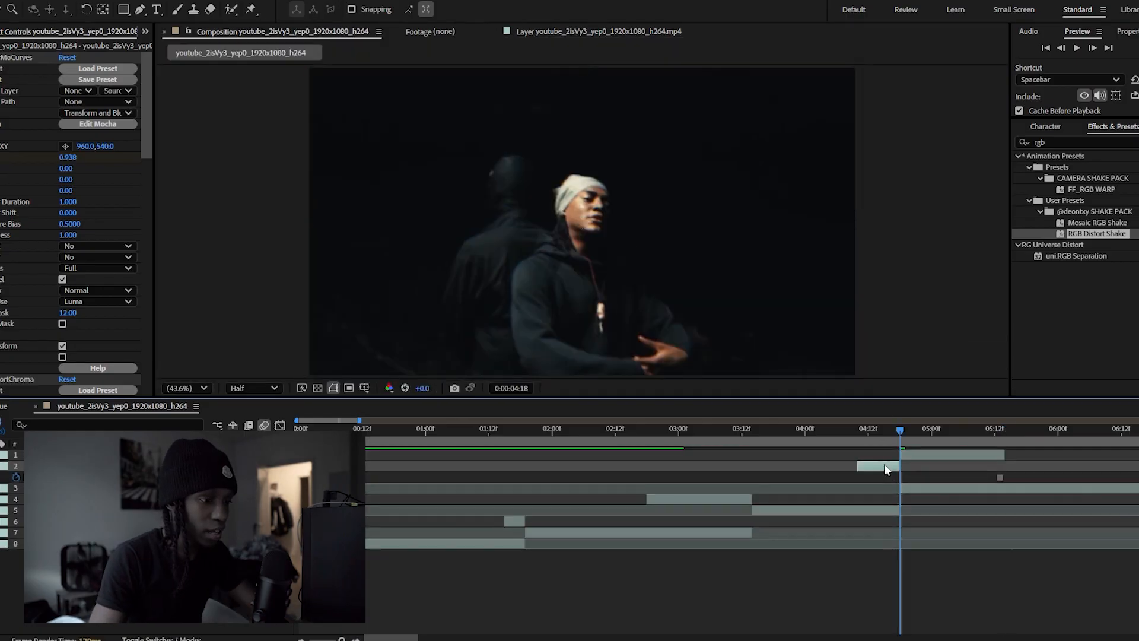
{"action": "key", "text": "Delete"}
Fade out the frozen layer with opacity keyframes, from 100% at 0:00:05:04 to the layer's end at 0:00:05:14
{"action": "key", "text": "t"}
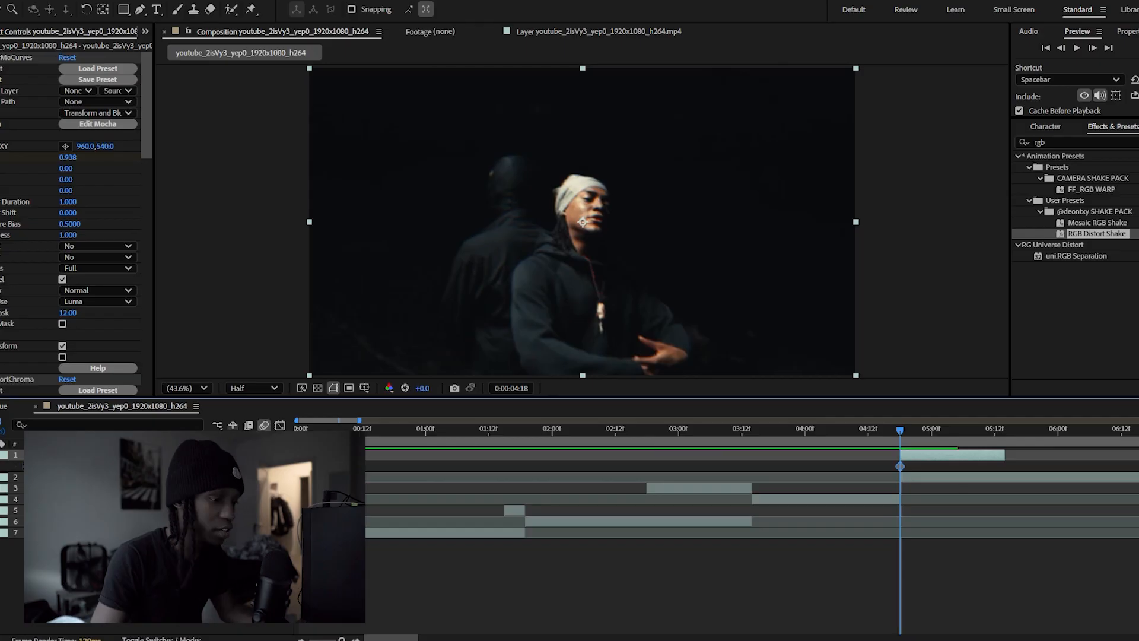
{"action": "left_click_drag", "start_coordinate": [900, 467], "coordinate": [936, 467]}
{"action": "key", "text": "space"}
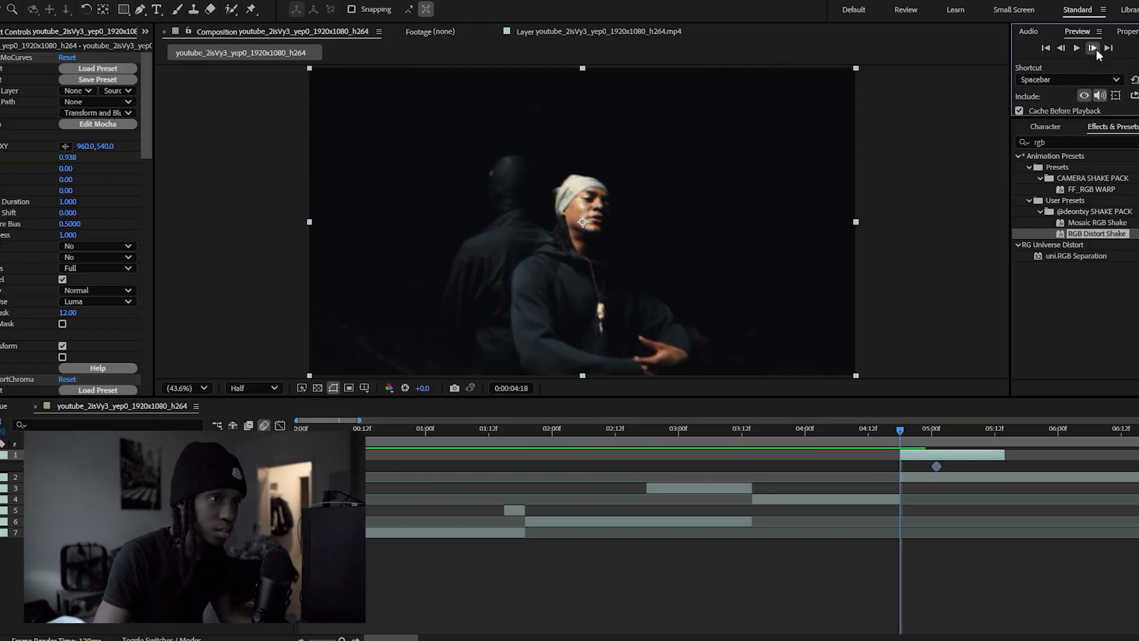
{"action": "left_click_drag", "start_coordinate": [938, 466], "coordinate": [954, 467]}
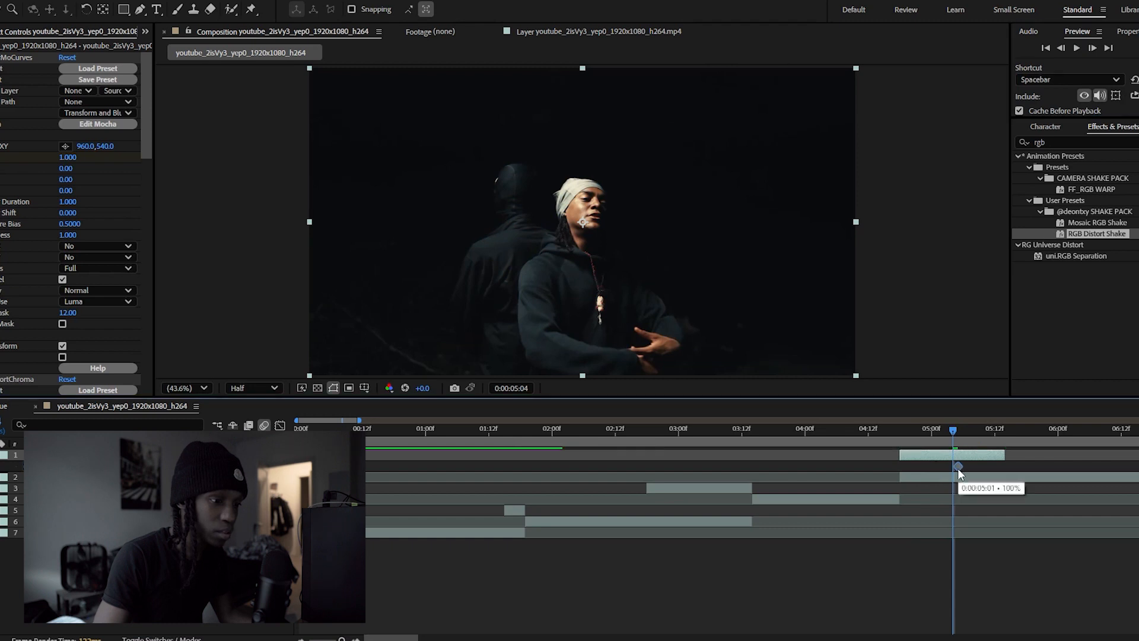
{"action": "left_click", "coordinate": [1003, 434]}
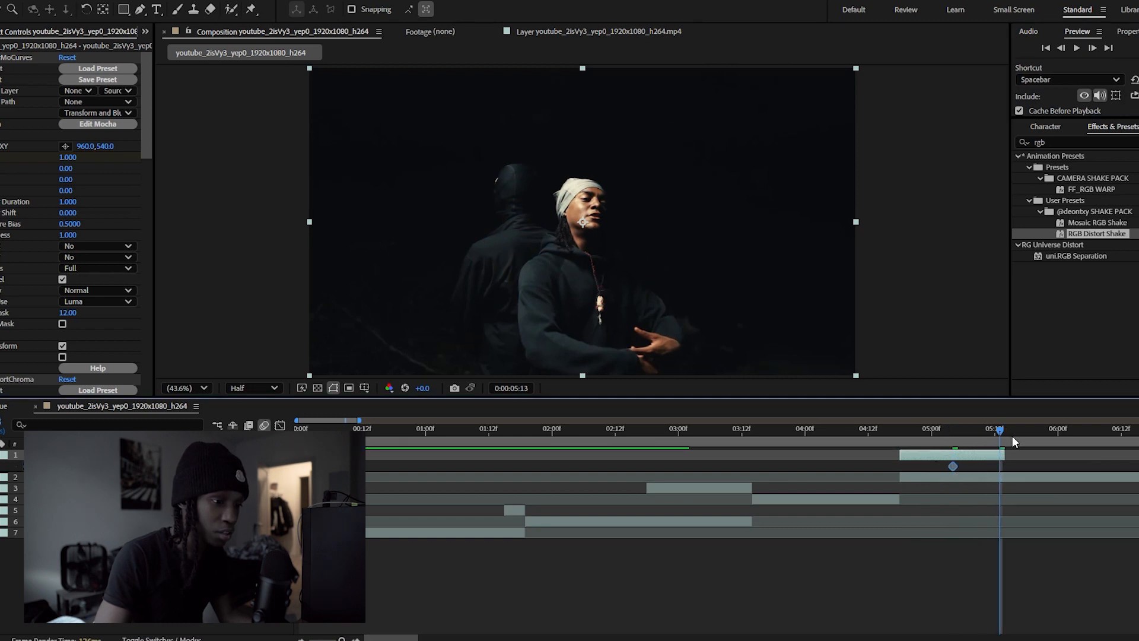
{"action": "left_click", "coordinate": [1007, 434]}
{"action": "key", "text": "ctrl+v"}
Keyframe the frozen layer's scale from 175% at 0:00:04:18 down to its original size at 0:00:05:14, with Easy Ease on both keyframes
{"action": "key", "text": "i"}
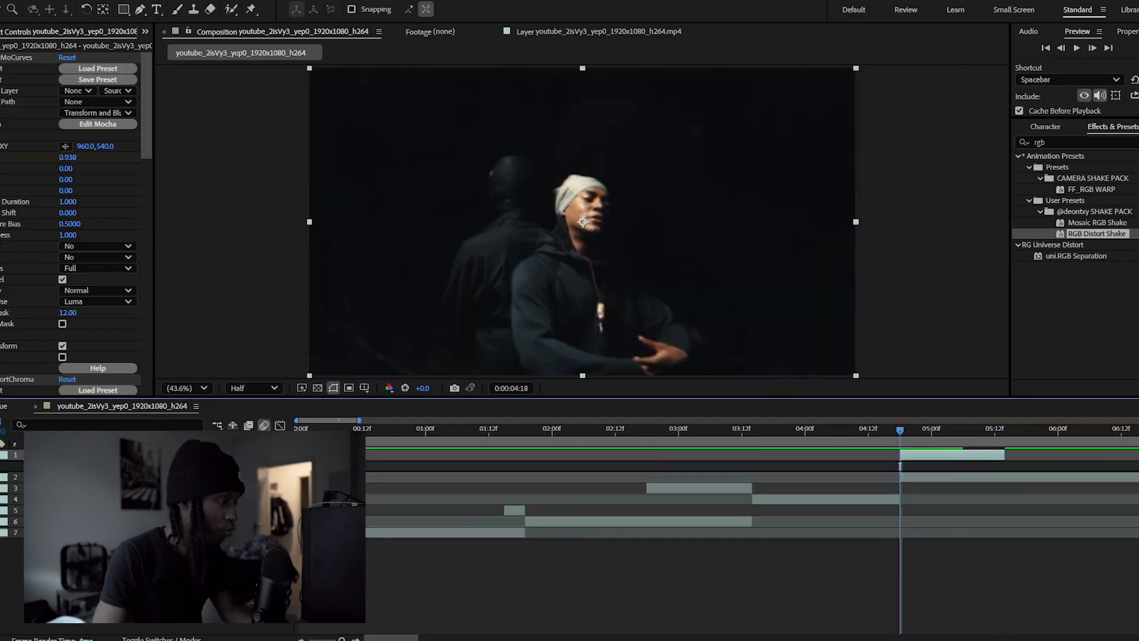
{"action": "key", "text": "u"}
{"action": "key", "text": "u"}
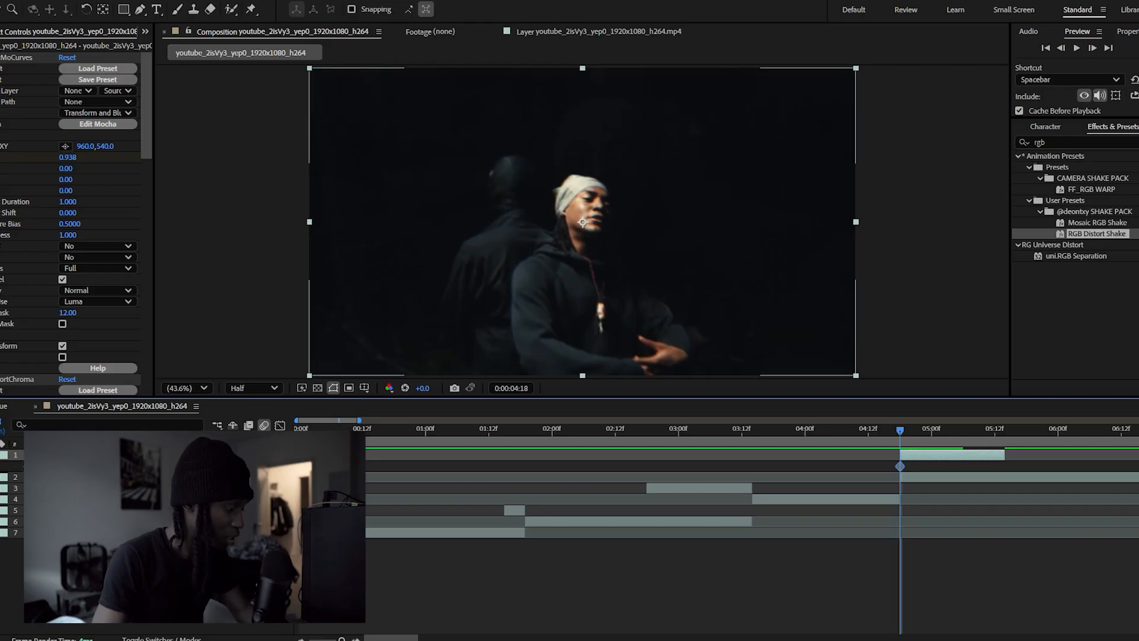
{"action": "key", "text": "o"}
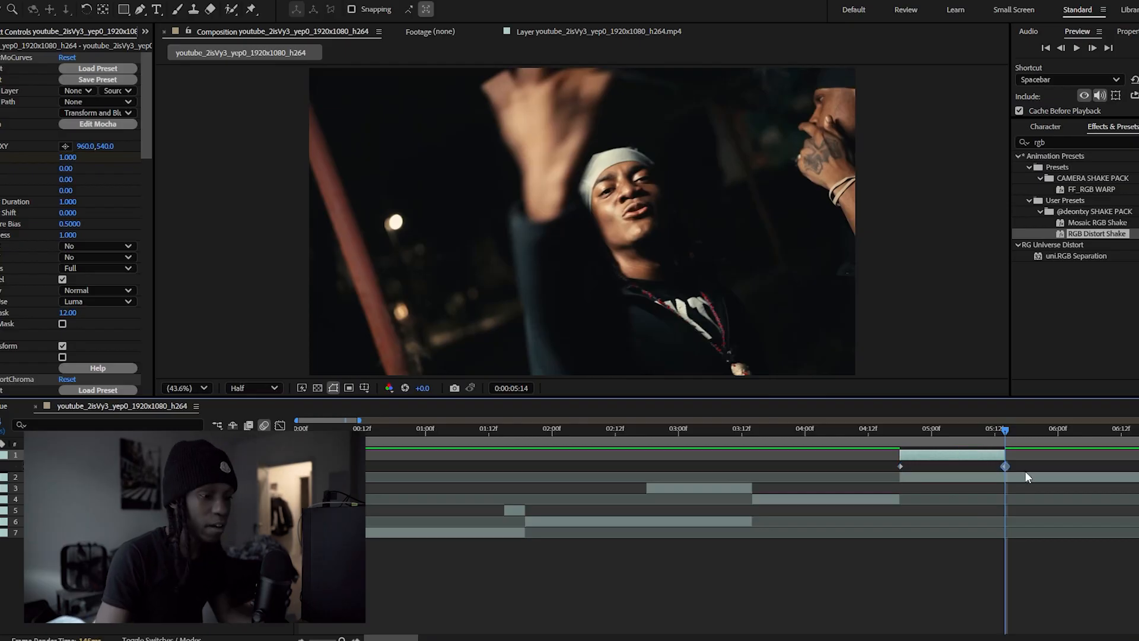
{"action": "left_click_drag", "start_coordinate": [1026, 465], "coordinate": [890, 461]}
{"action": "key", "text": "F9"}
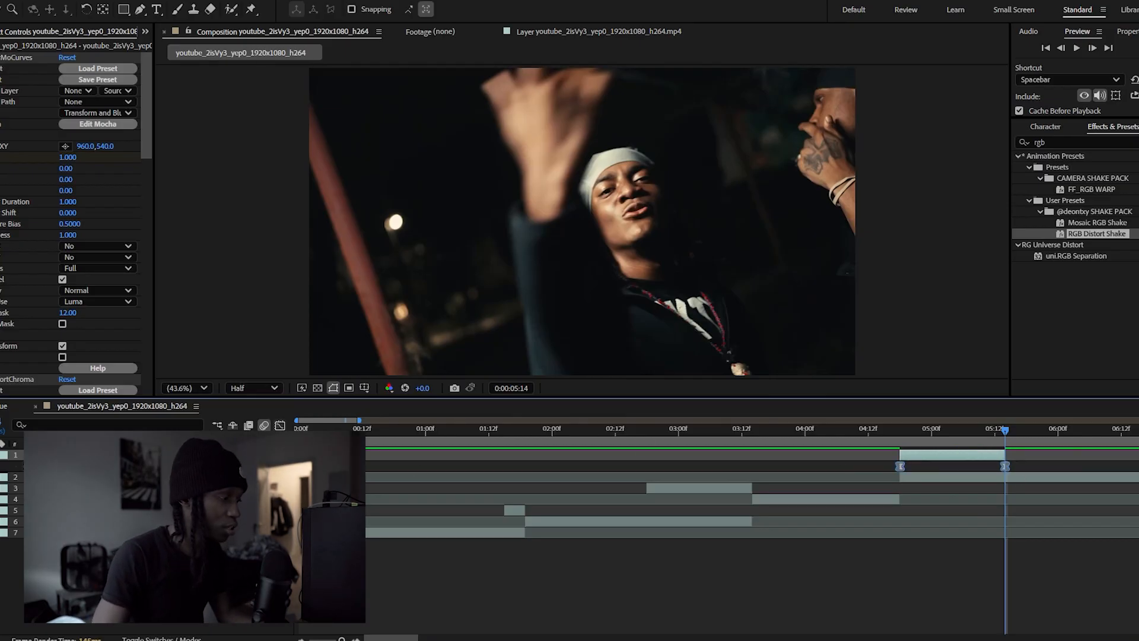
Reshape the scale value curve so it drops steeply at the start and levels out gradually, and preview the zoom
{"action": "left_click", "coordinate": [280, 425]}
{"action": "left_click_drag", "start_coordinate": [936, 463], "coordinate": [833, 579]}
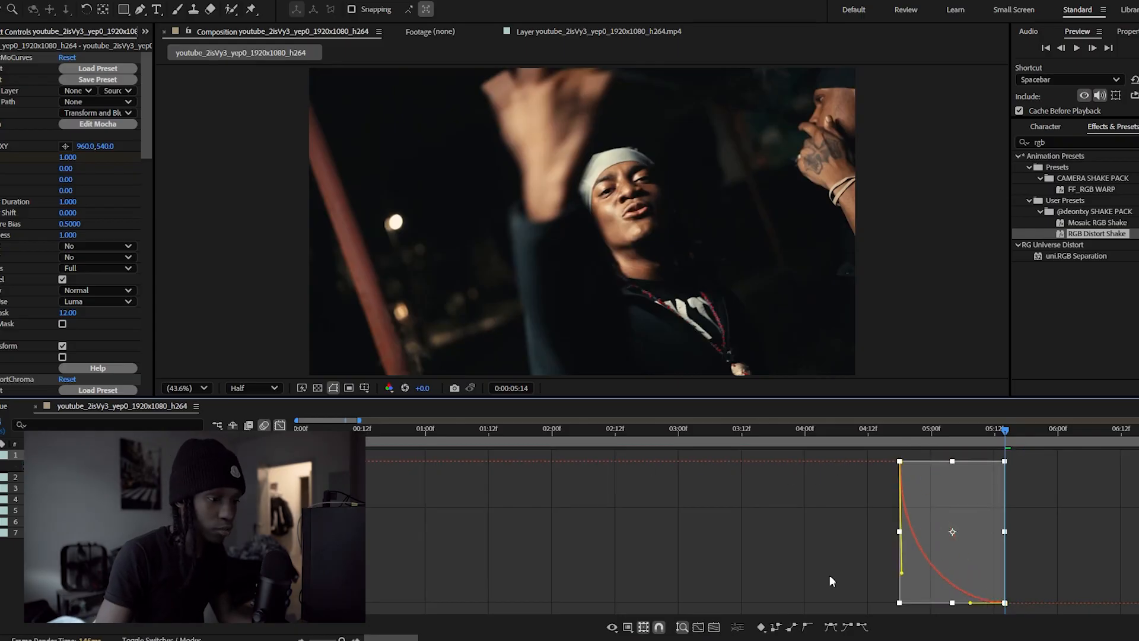
{"action": "left_click_drag", "start_coordinate": [971, 603], "coordinate": [936, 603]}
{"action": "left_click", "coordinate": [1027, 536]}
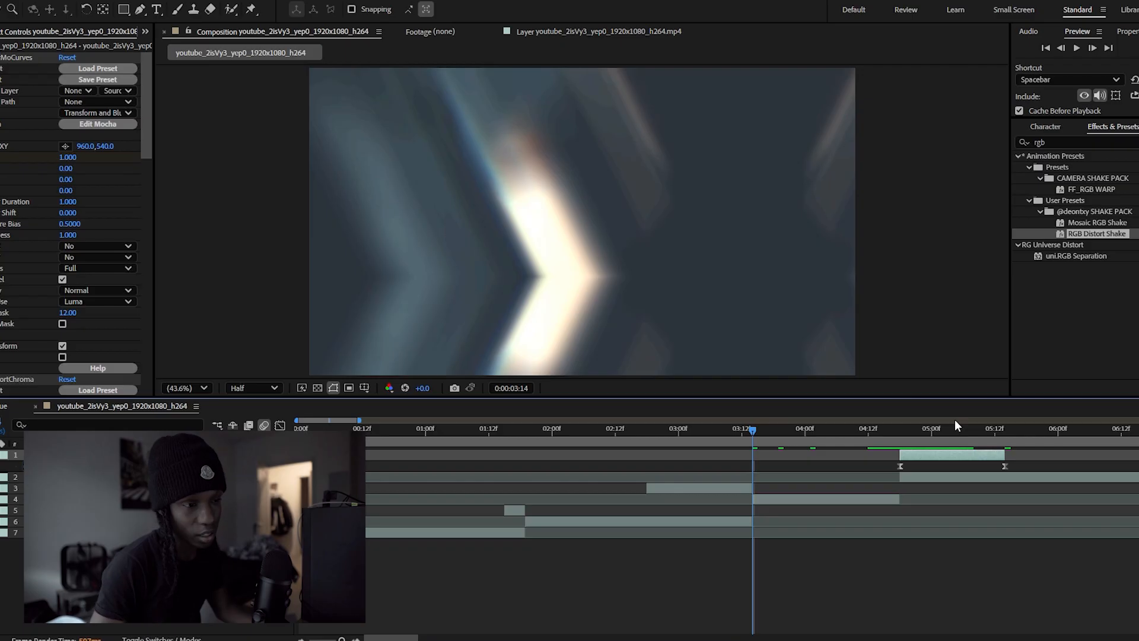
{"action": "key", "text": "space"}
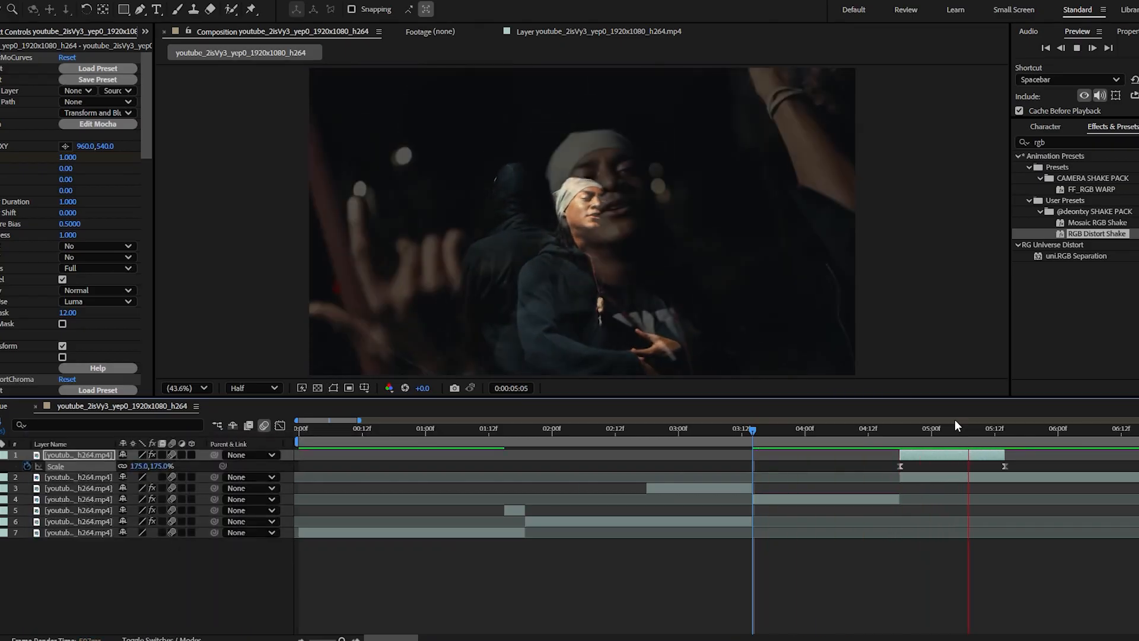
{"action": "key", "text": "space"}
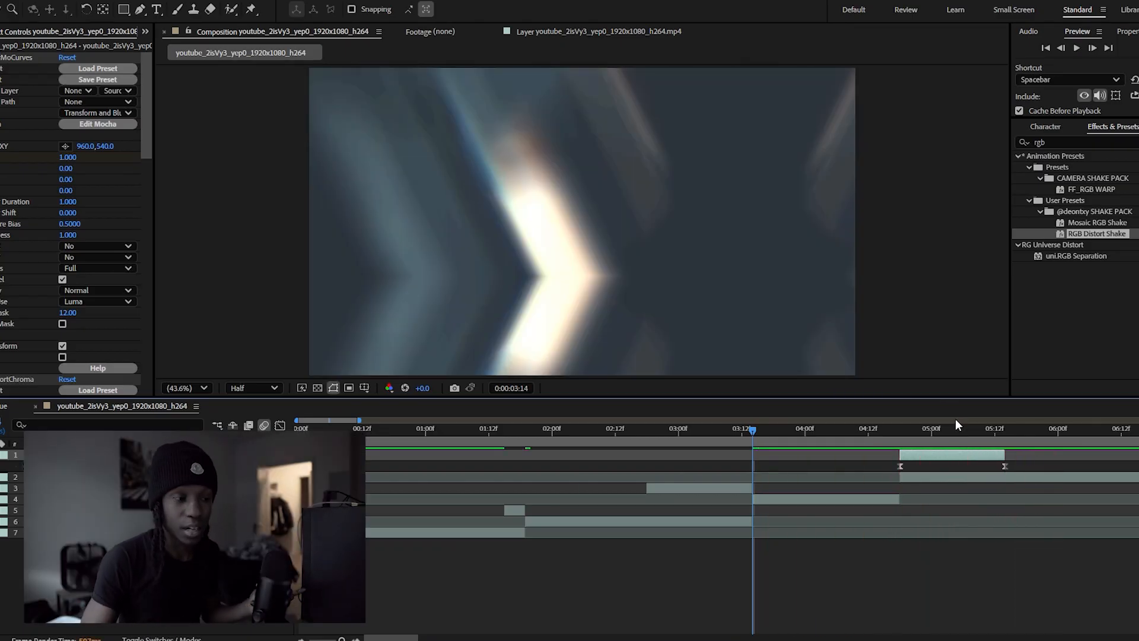
Apply the Quick Shake preset to the frozen layer that starts at 0:00:04:18 and preview the transition
{"action": "left_click_drag", "start_coordinate": [933, 437], "coordinate": [921, 437]}
{"action": "left_click", "coordinate": [1111, 147]}
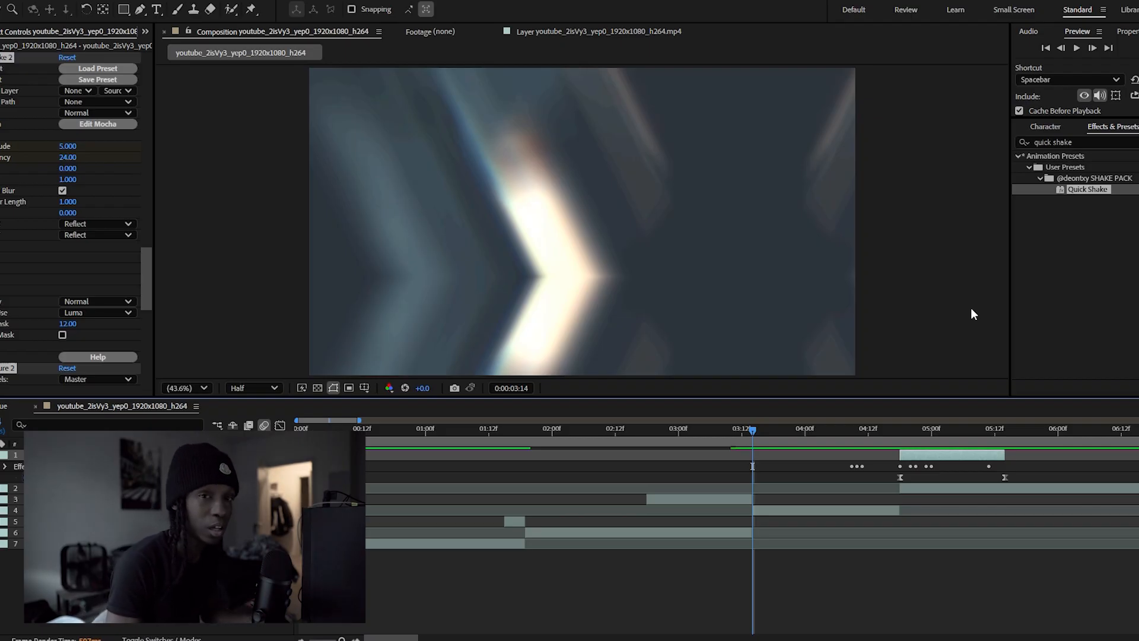
{"action": "key", "text": "space"}
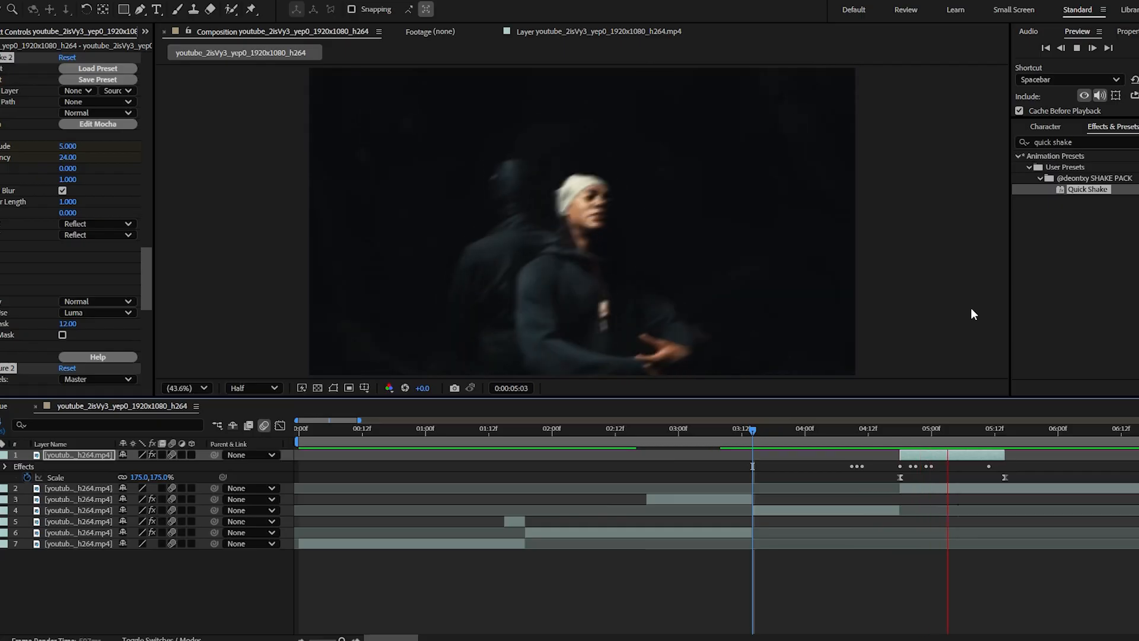